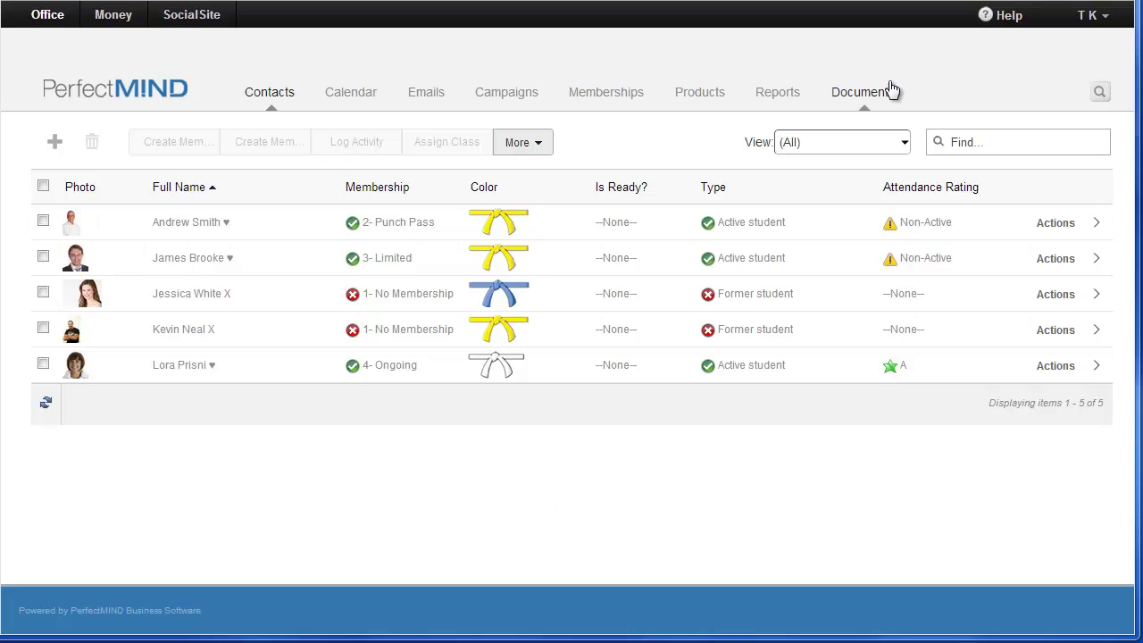
- Open the Martial Arts app settings and view its list of programs
click(1099, 20)
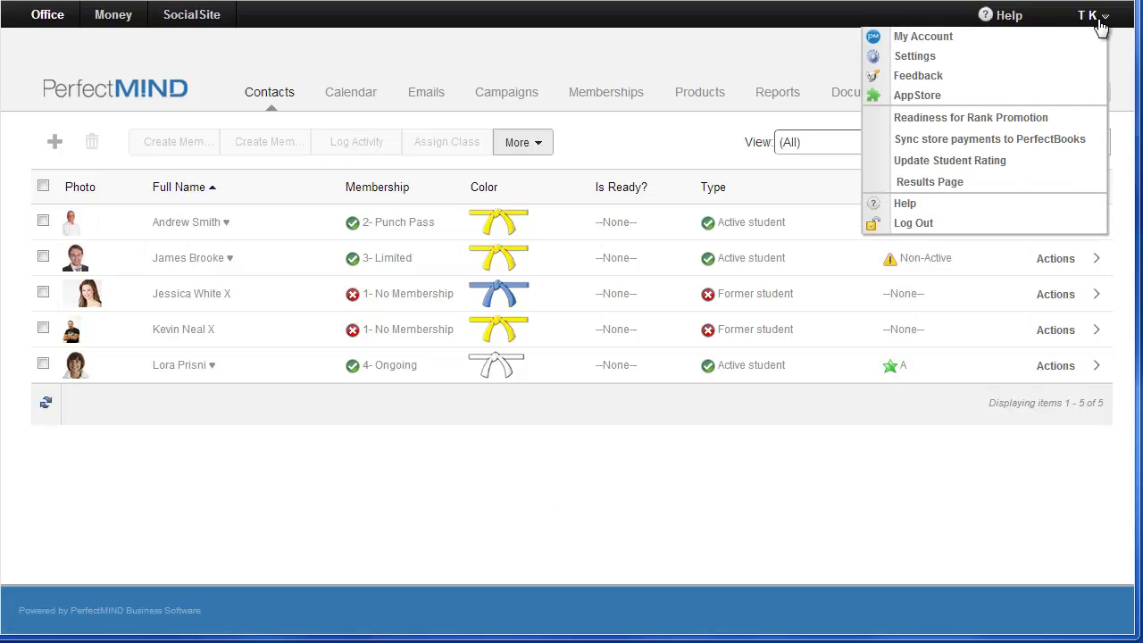
click(929, 57)
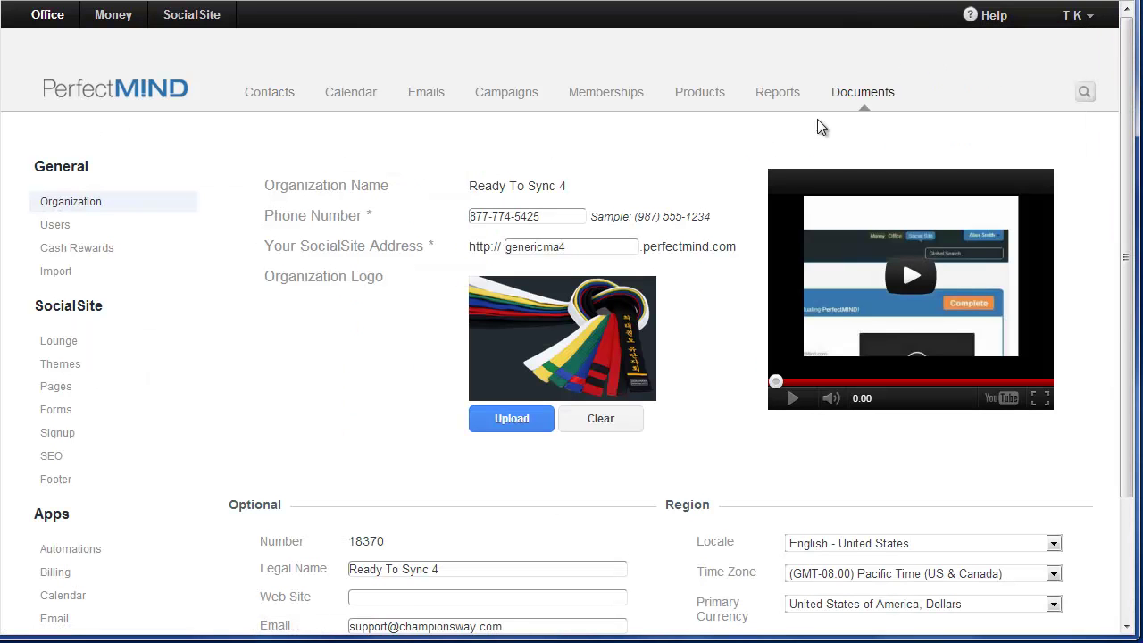
scroll(177, 466, down, 2)
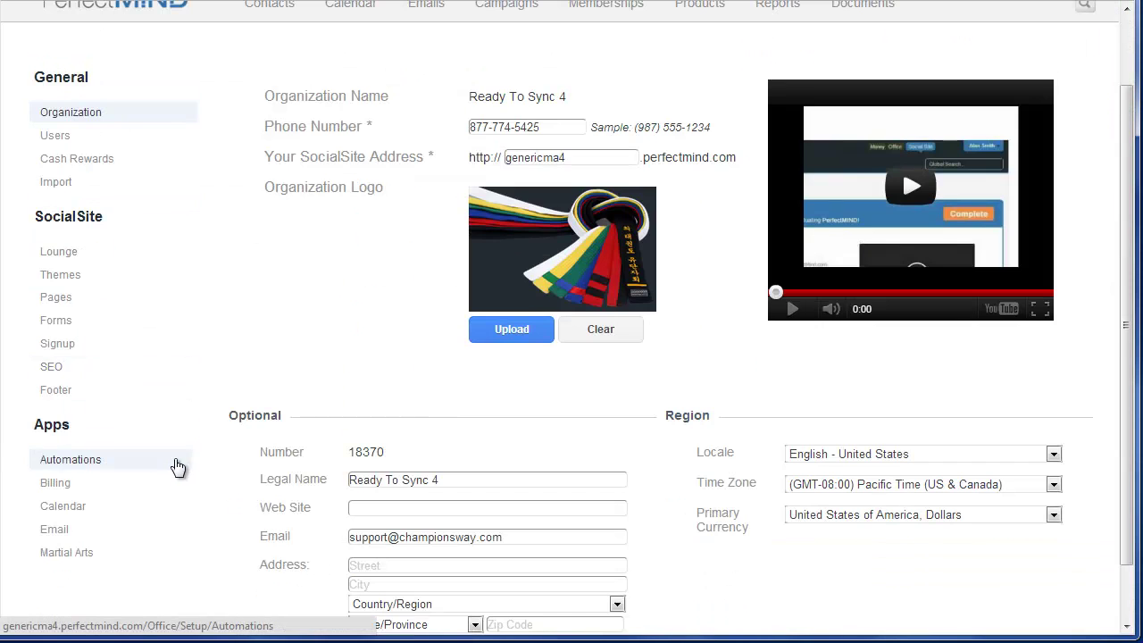
click(81, 553)
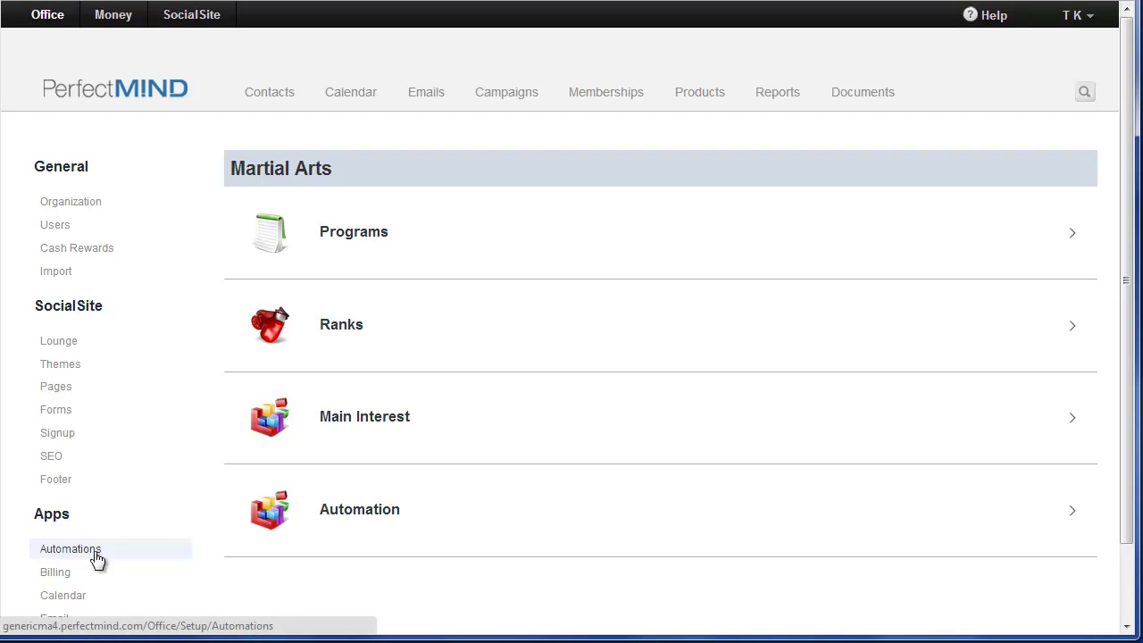
click(357, 239)
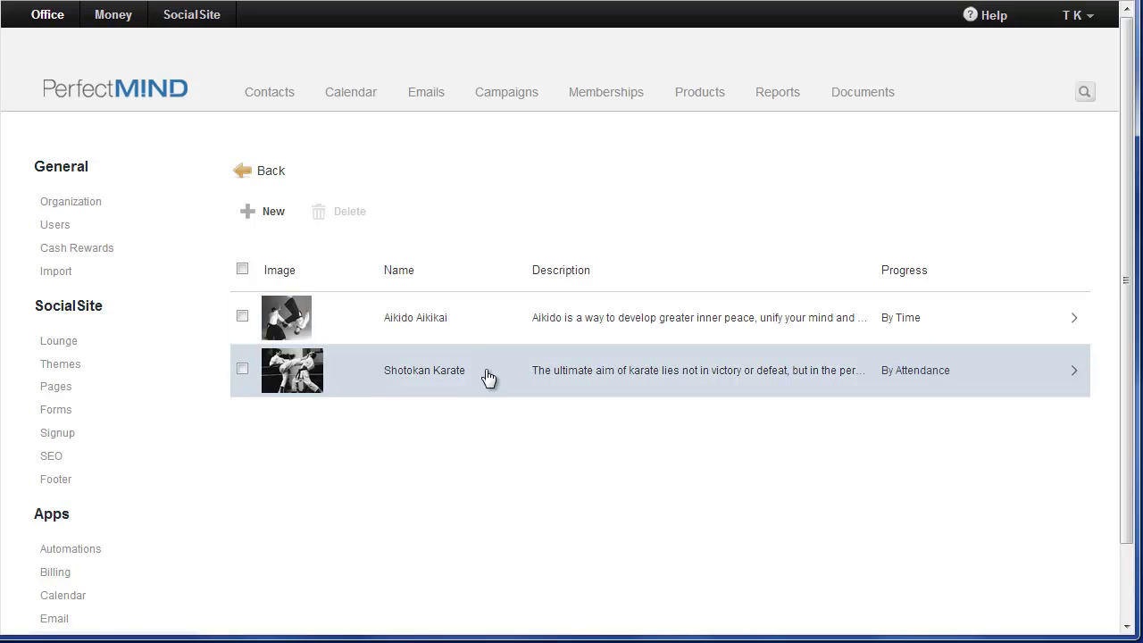
click(262, 177)
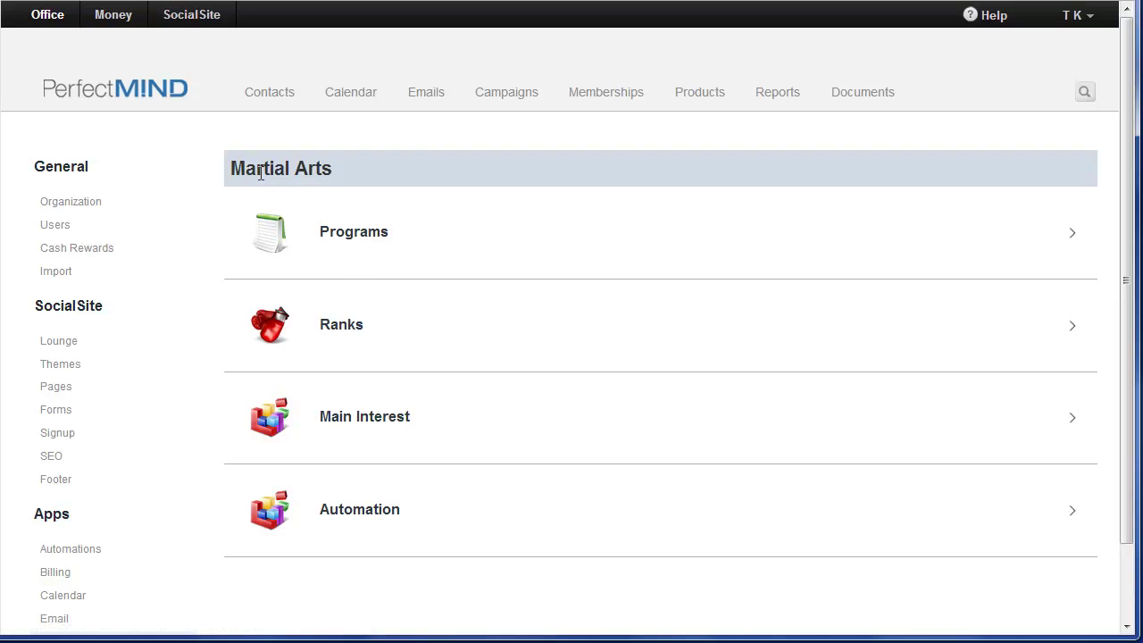
- Open the Martial Arts ranks list and review the rank order of the karate and aikido belts
click(369, 326)
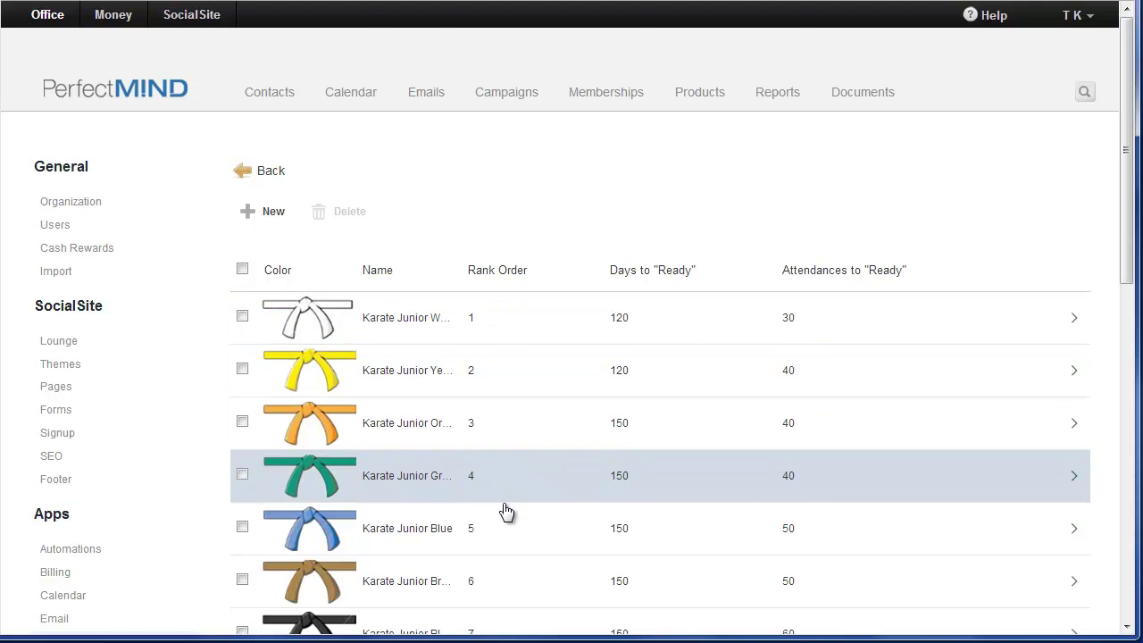
scroll(506, 509, down, 1)
scroll(506, 507, down, 4)
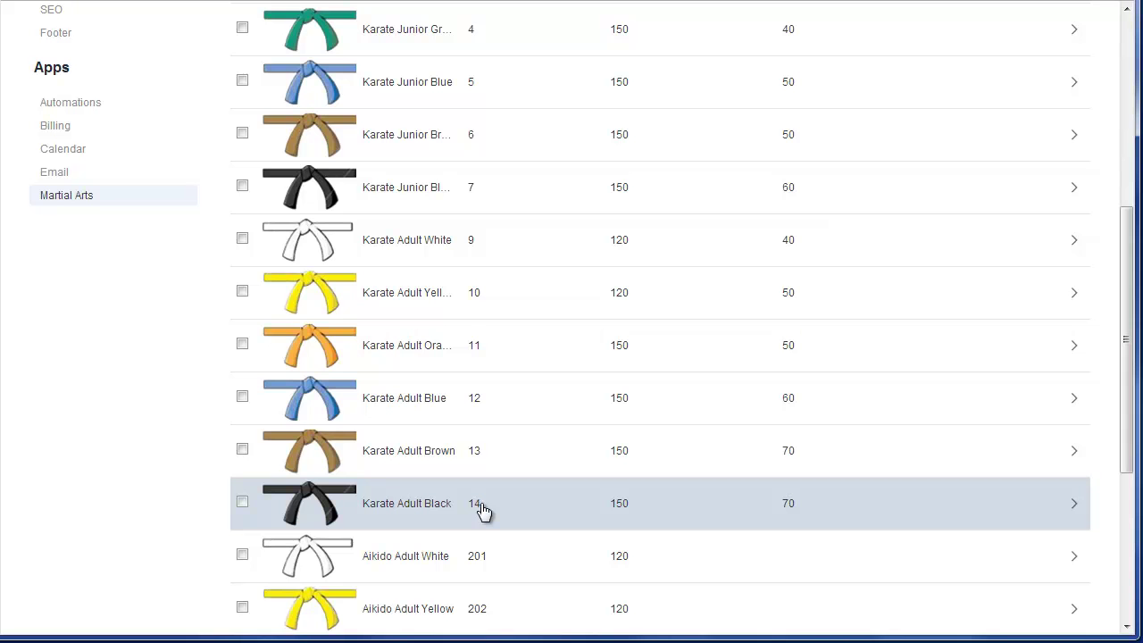
scroll(500, 516, down, 1)
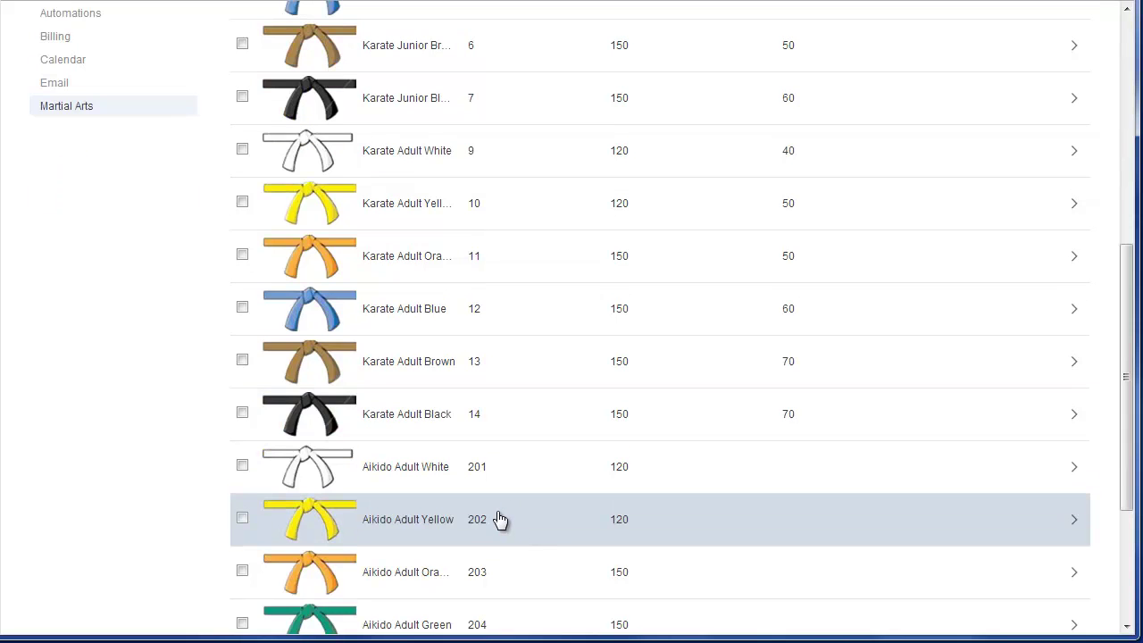
scroll(498, 521, down, 3)
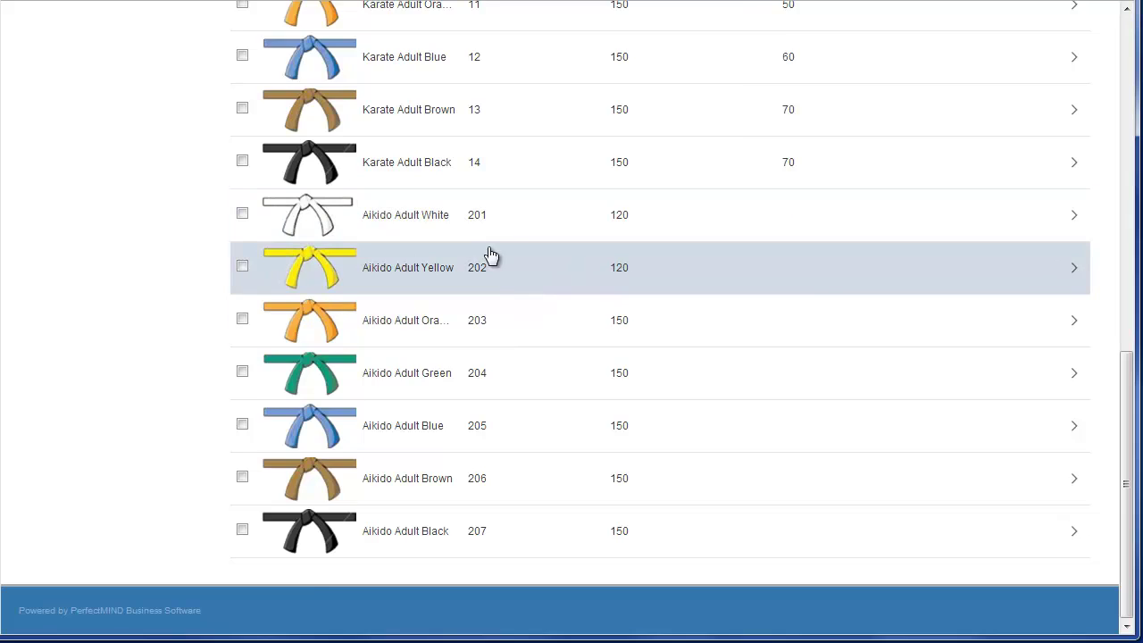
scroll(514, 306, up, 3)
scroll(514, 306, up, 5)
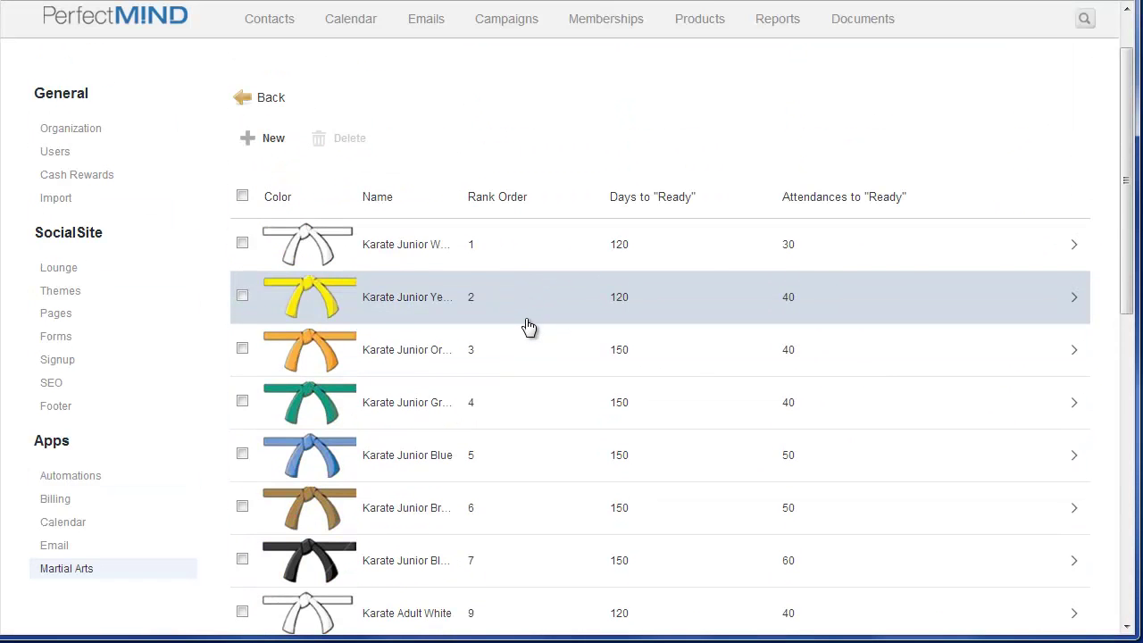
scroll(513, 361, down, 5)
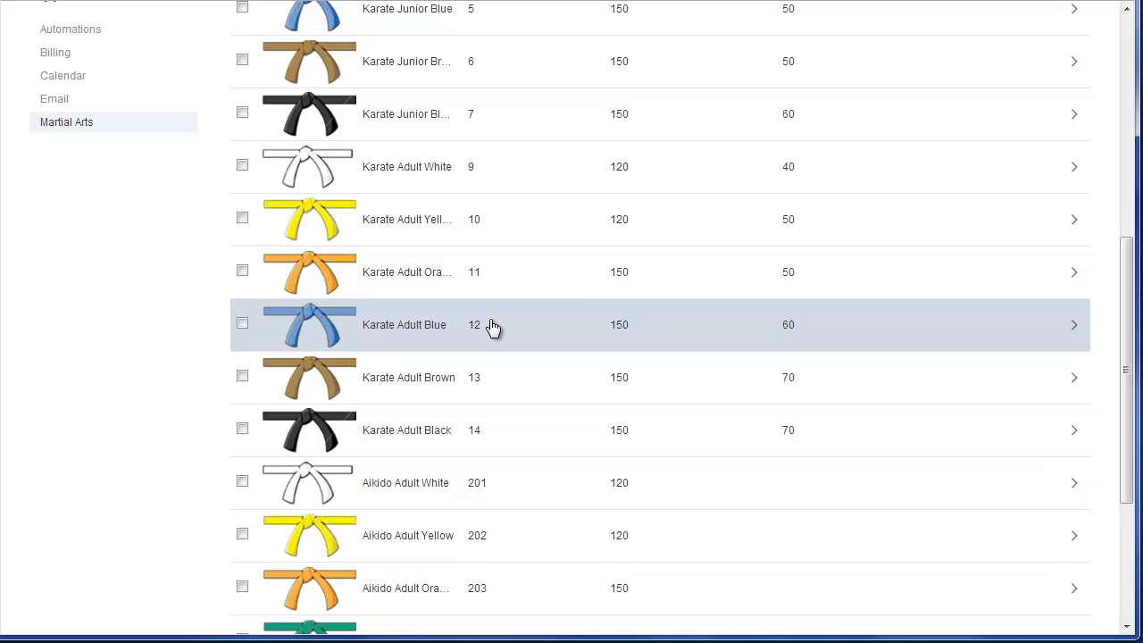
scroll(531, 518, down, 2)
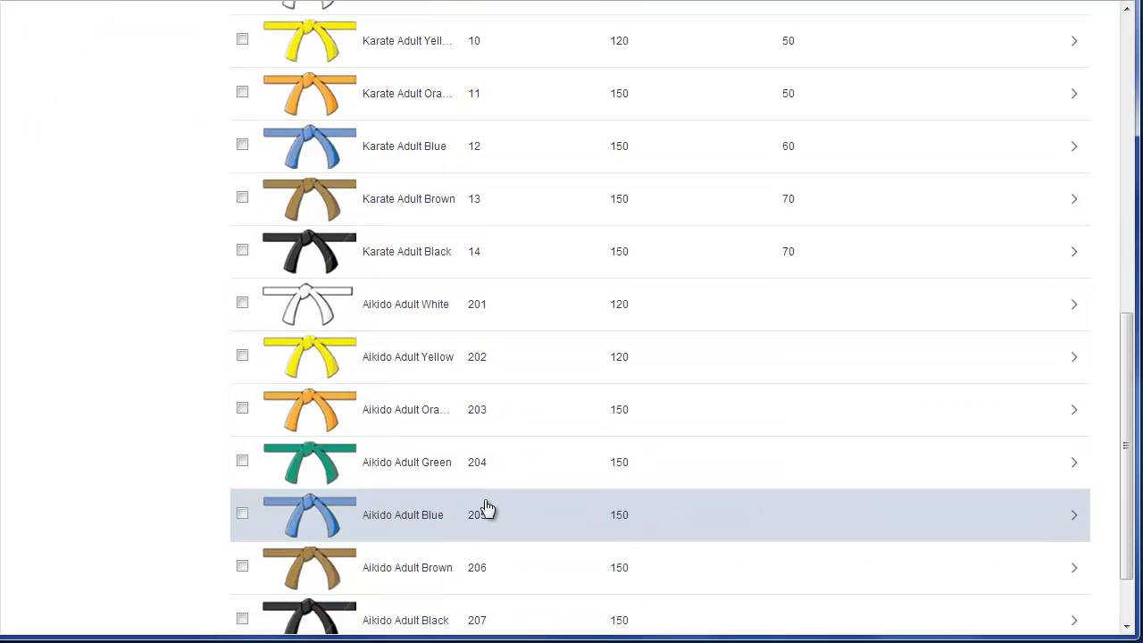
- Check the rank order in the Aikido Adult White rank's details and compare it with the other ranks in the list
click(465, 314)
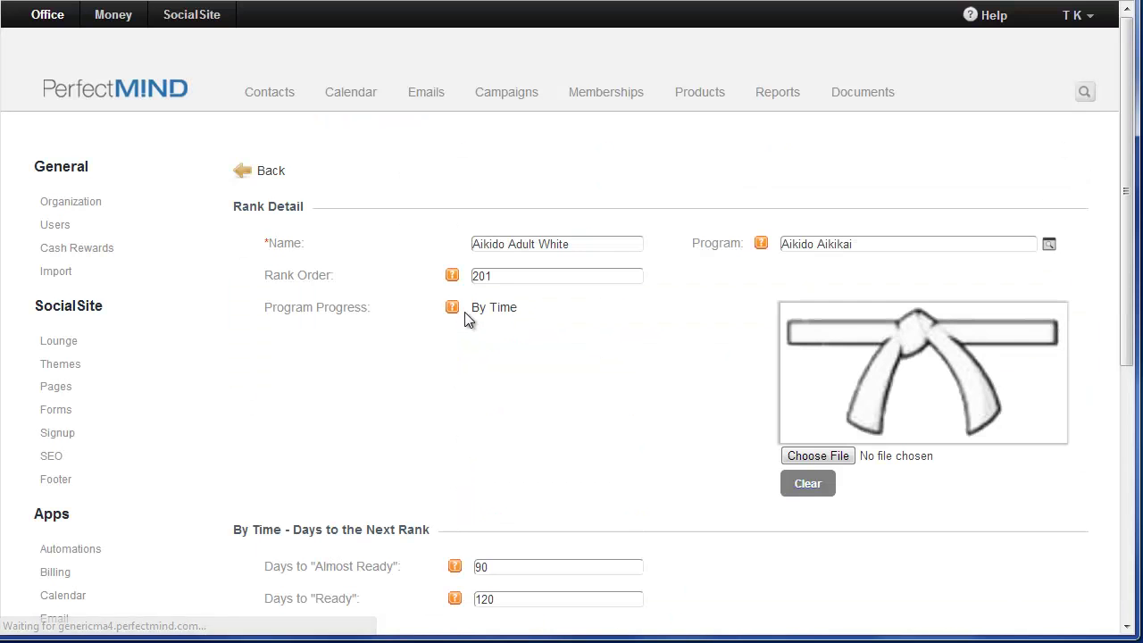
click(506, 276)
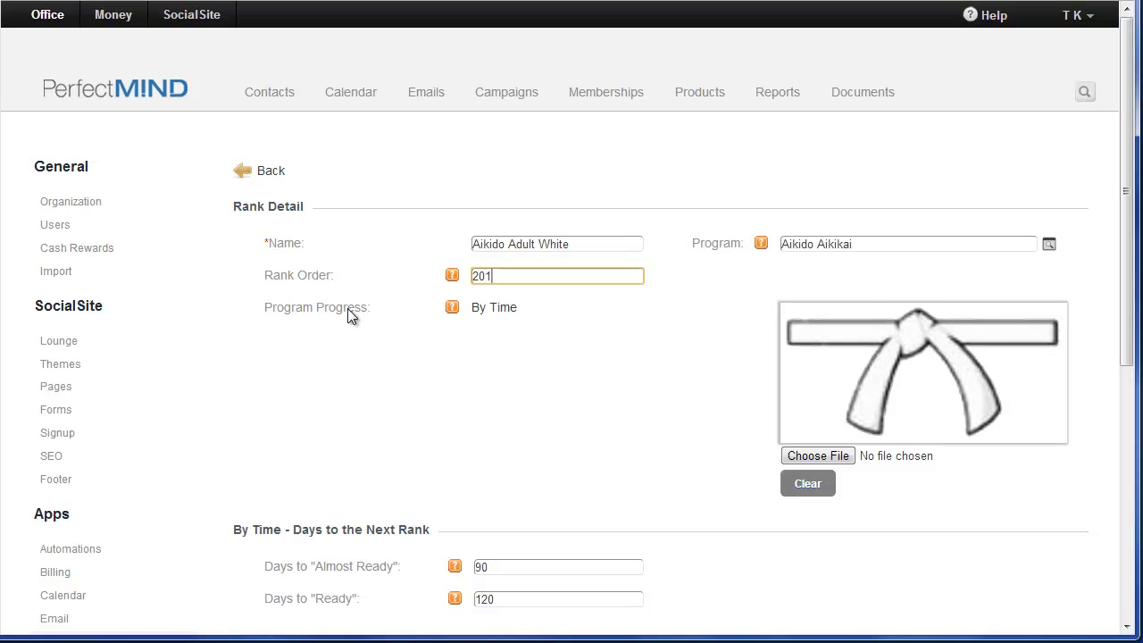
click(268, 176)
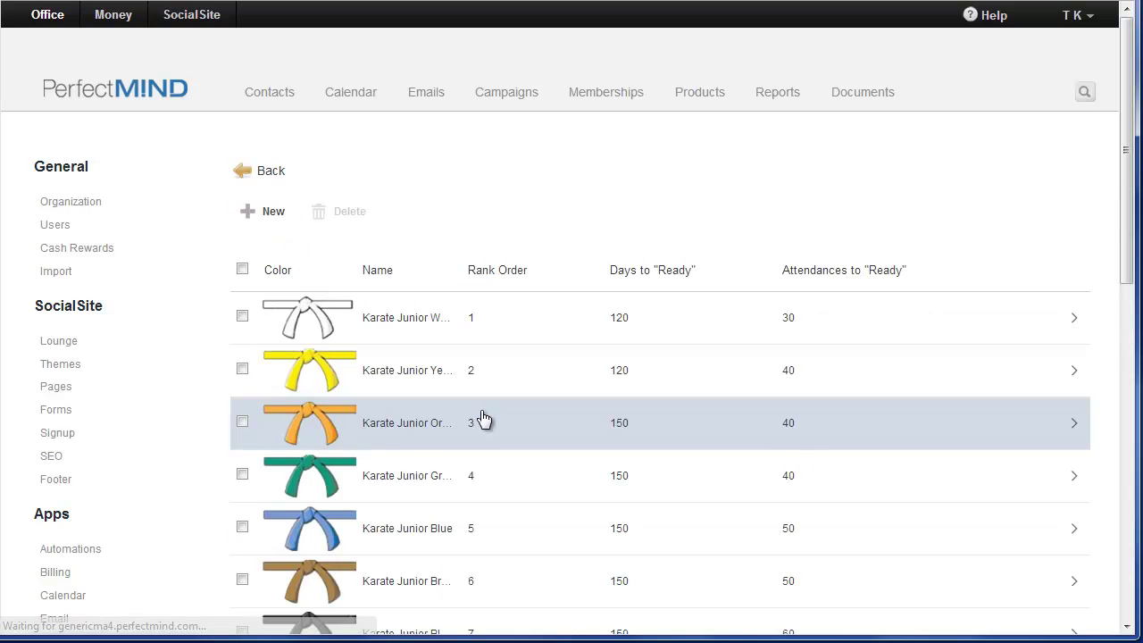
scroll(505, 430, down, 7)
scroll(507, 433, down, 2)
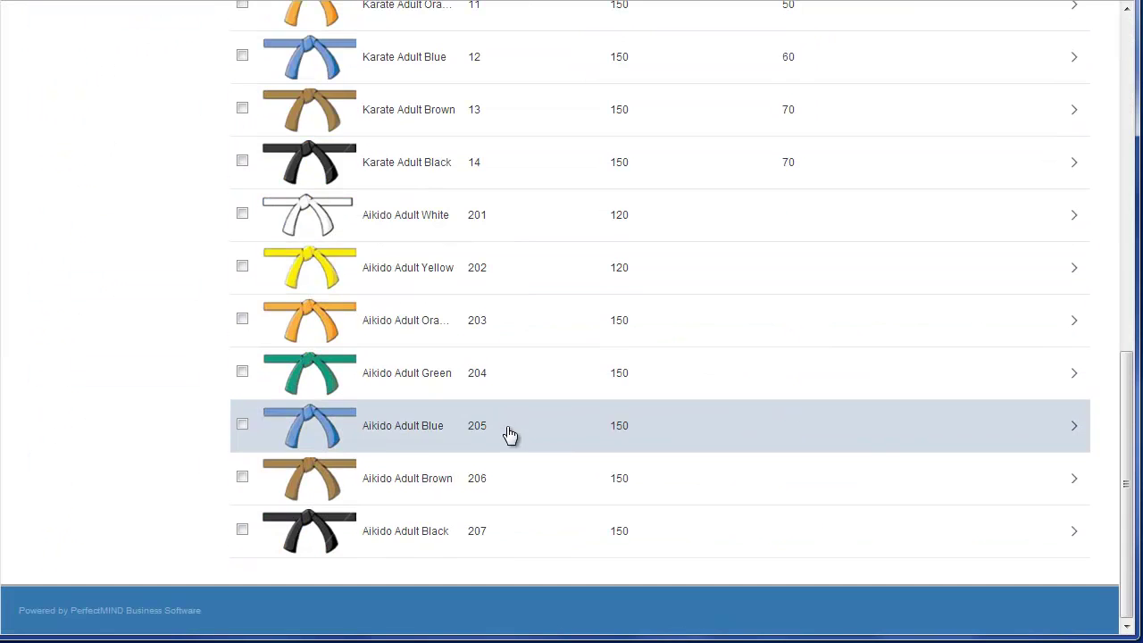
scroll(482, 470, up, 1)
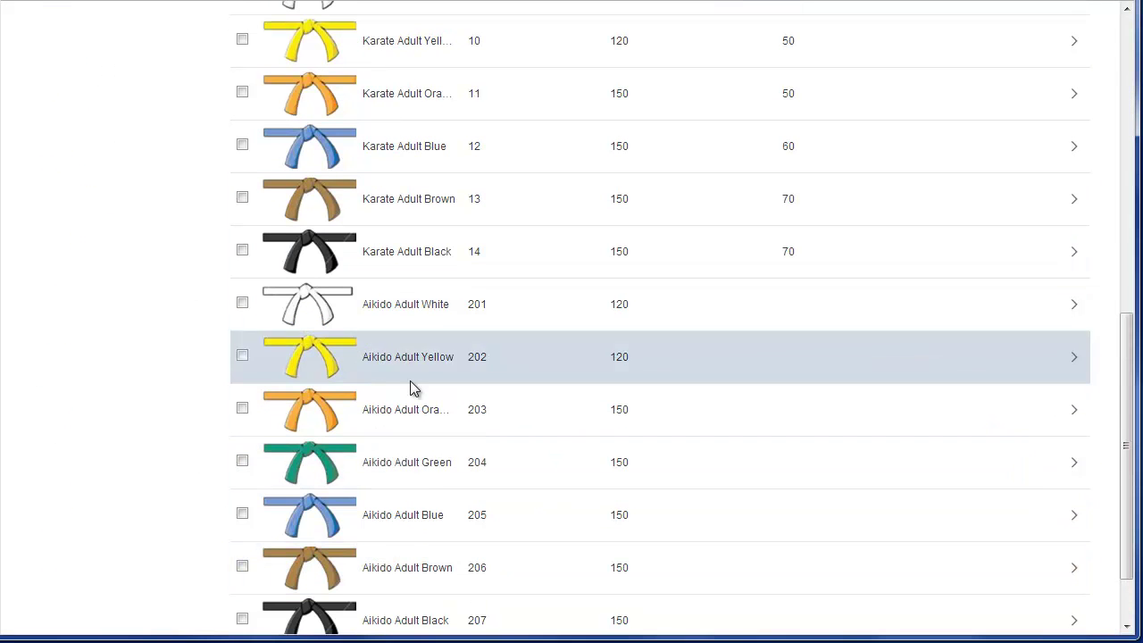
scroll(398, 471, up, 7)
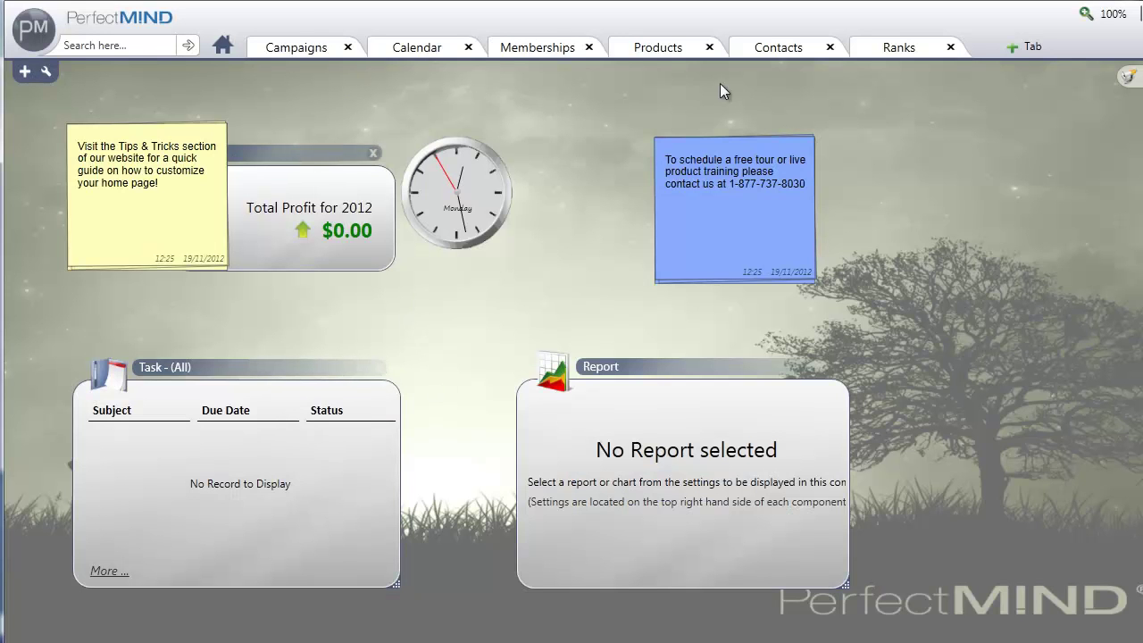
- Switch to the tabbed PerfectMIND interface and open Ranks from All Objects in a new tab
click(1018, 49)
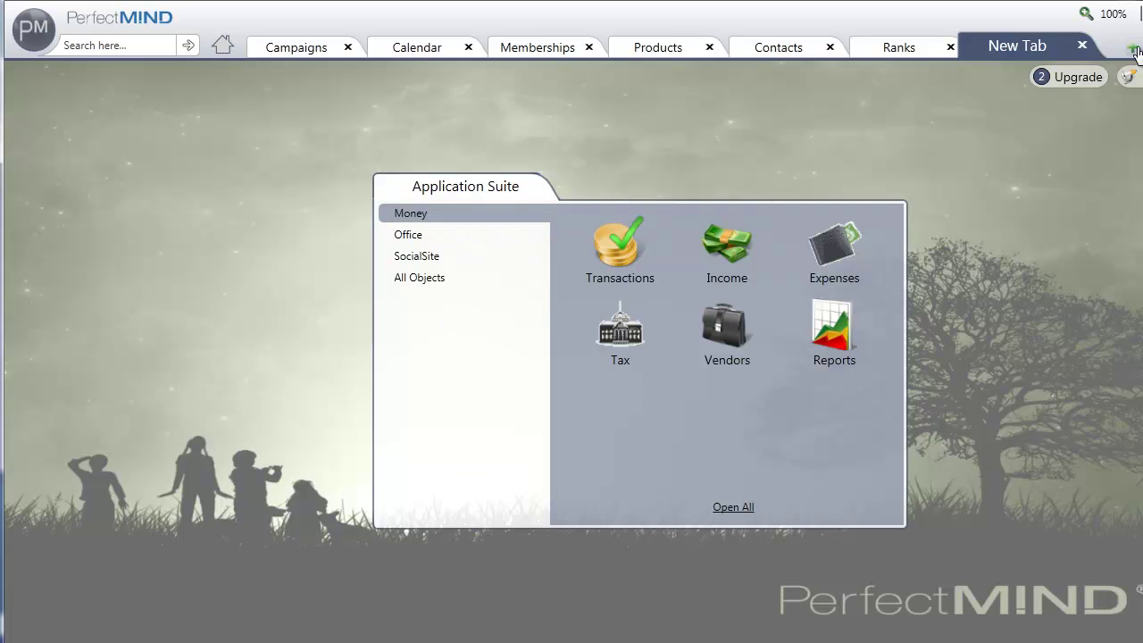
click(416, 277)
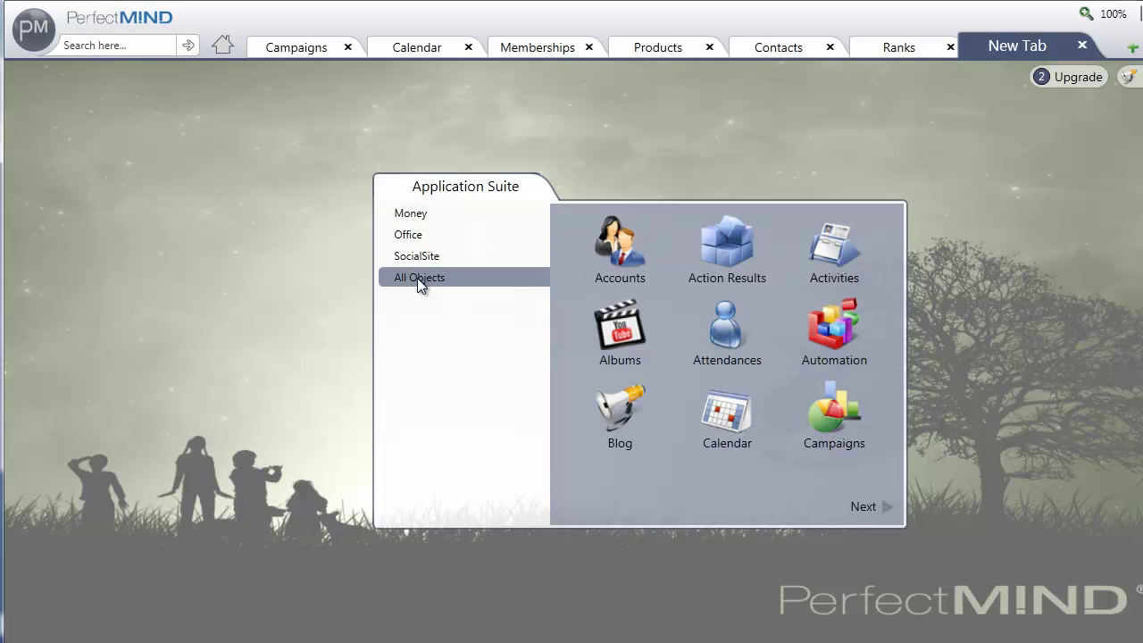
click(873, 507)
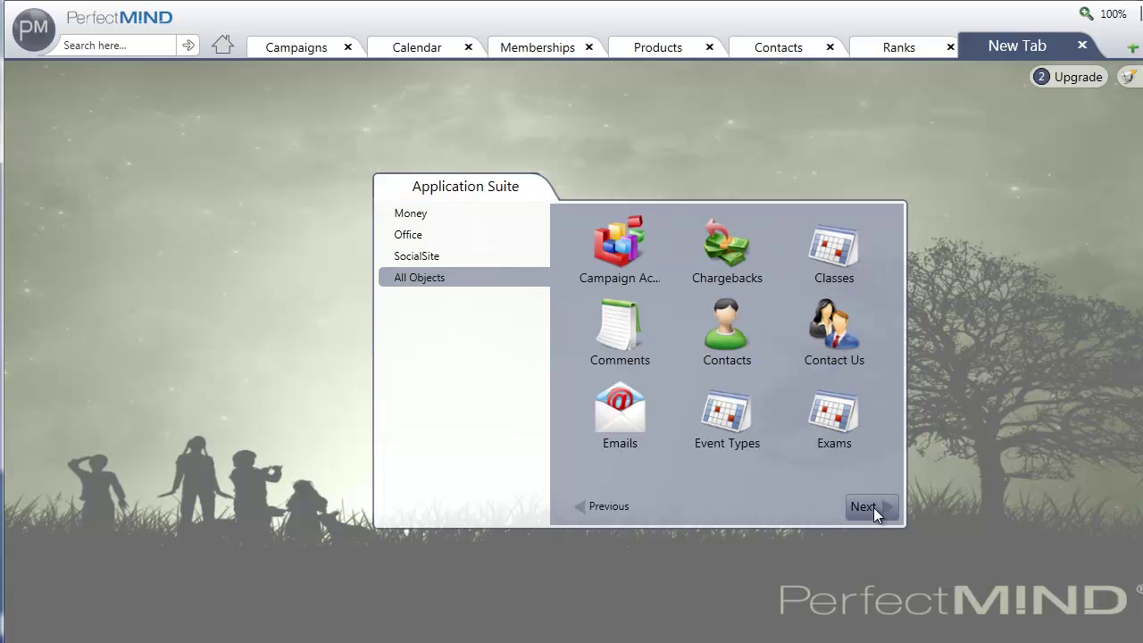
click(873, 507)
click(873, 508)
click(873, 507)
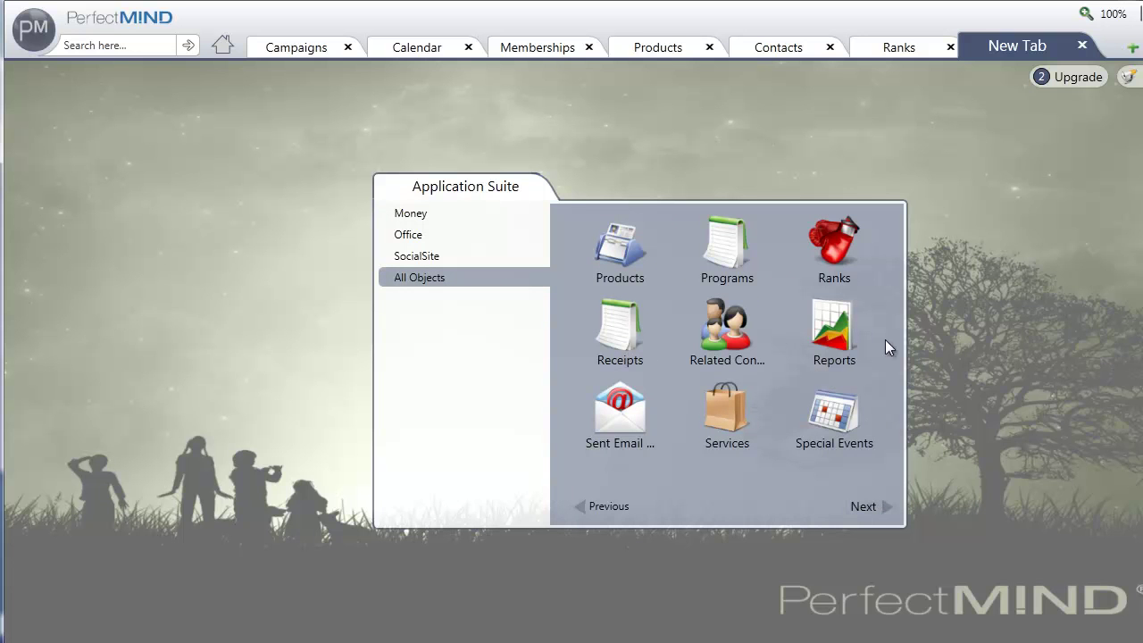
click(838, 254)
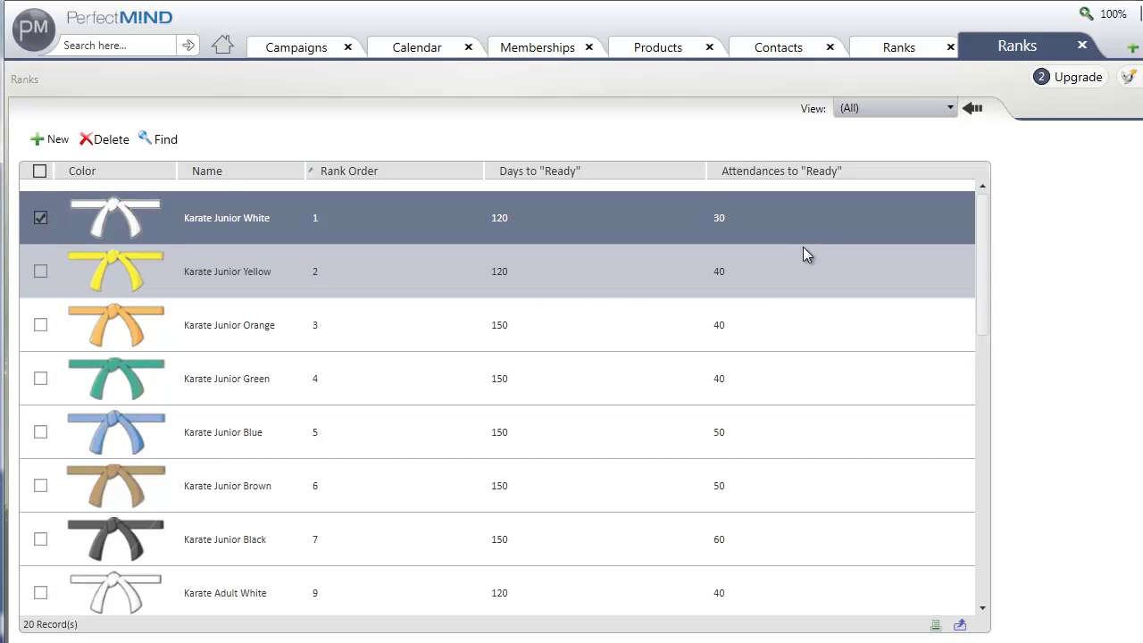
- Add the related Program's Name column to the (All) view of Ranks and save the view
click(872, 117)
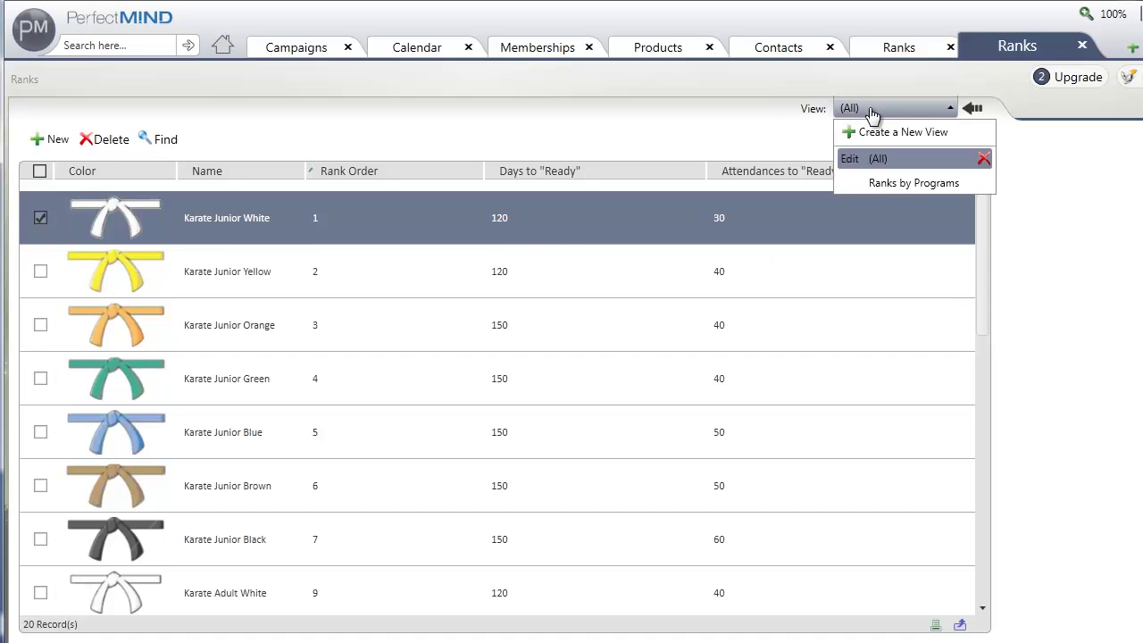
click(849, 160)
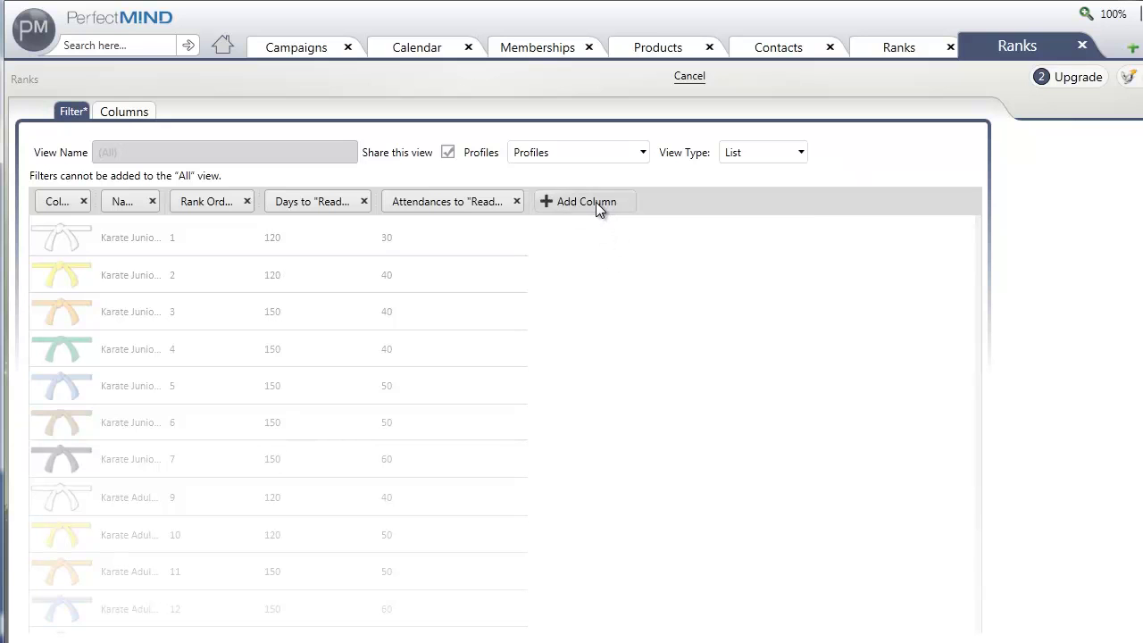
click(596, 201)
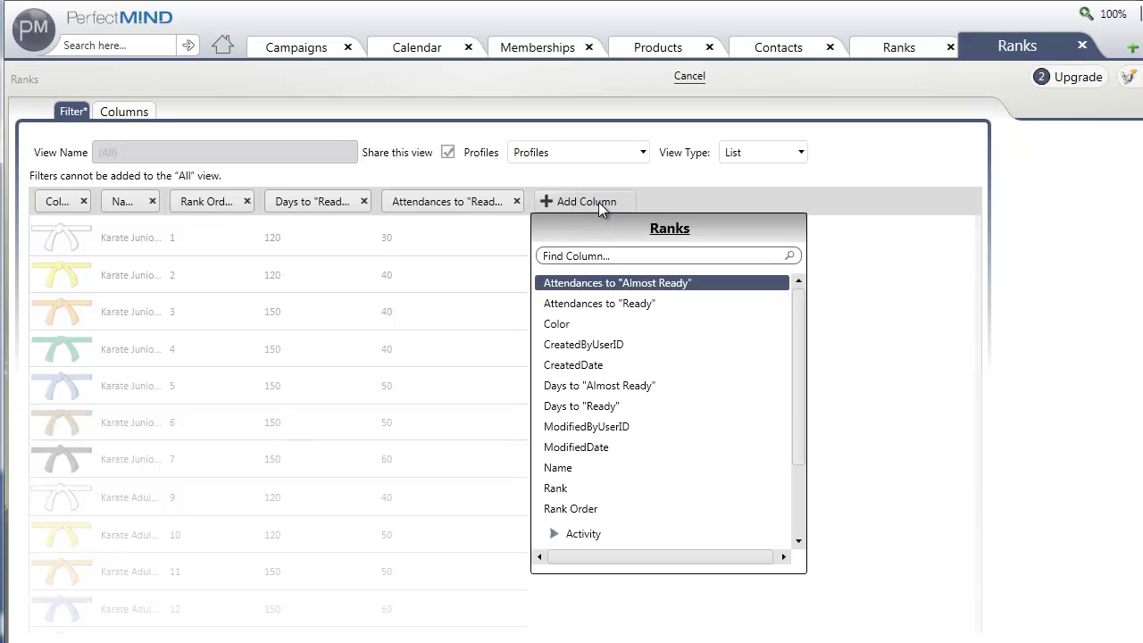
click(673, 230)
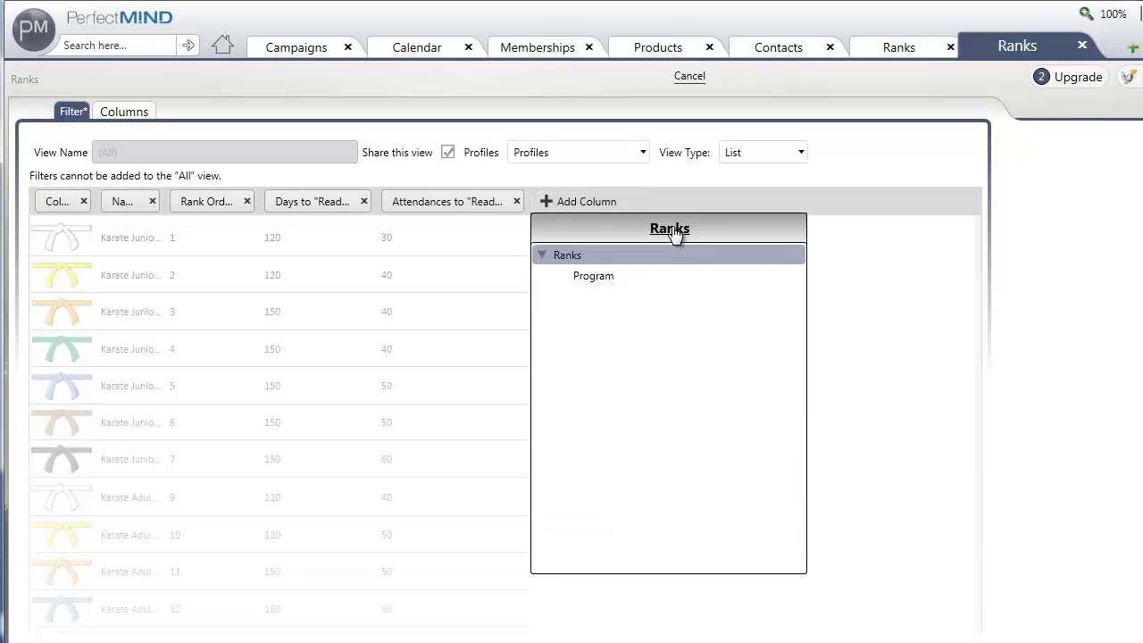
click(602, 277)
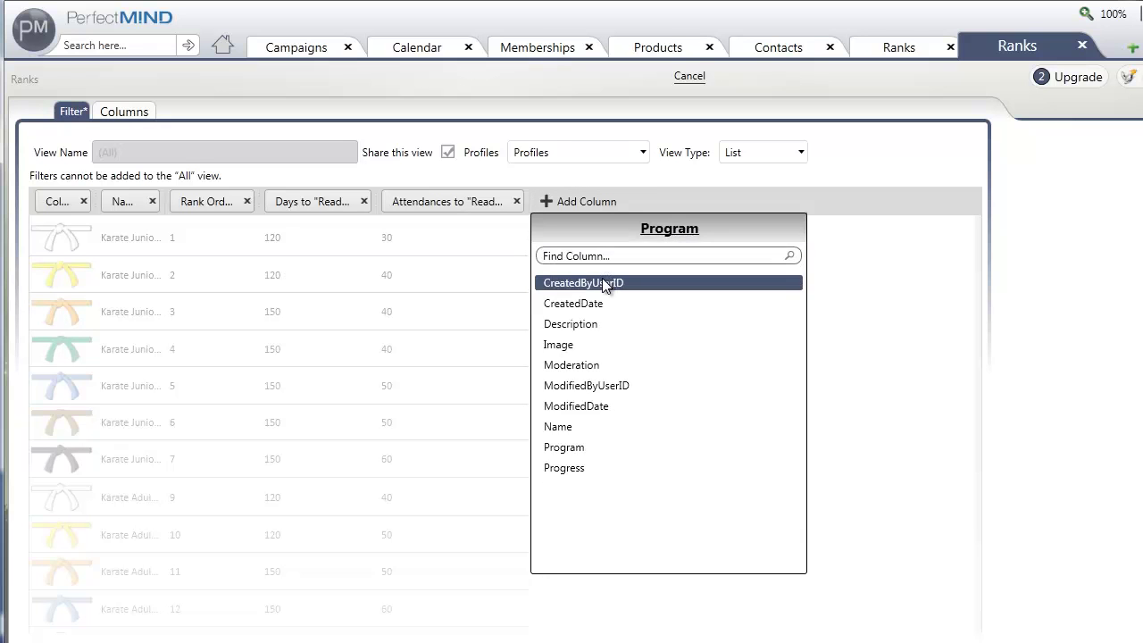
click(592, 425)
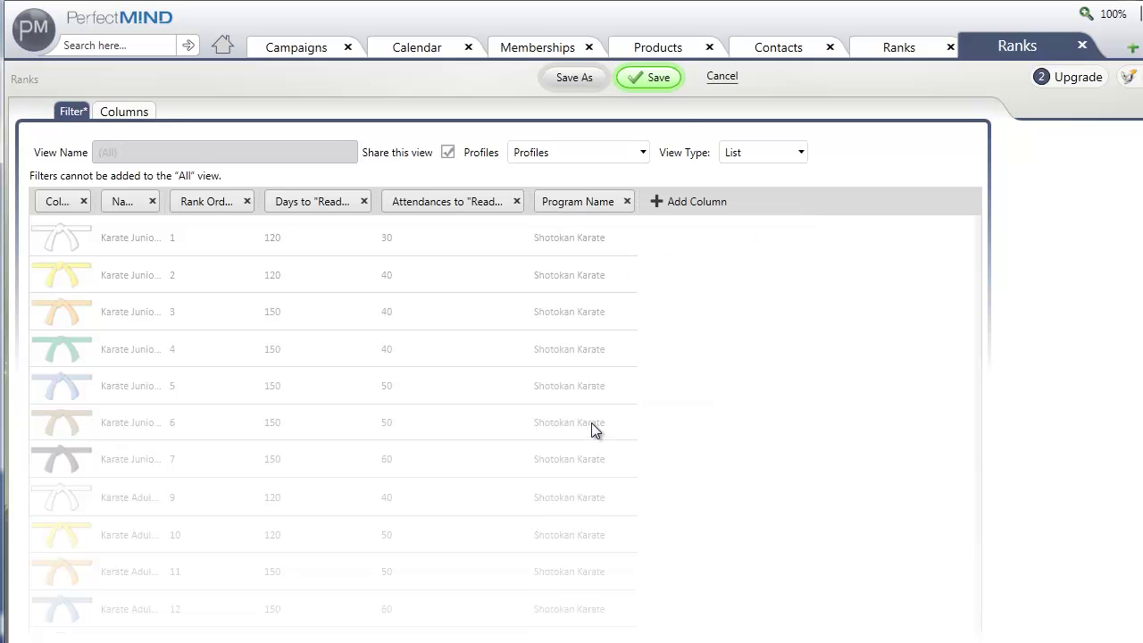
click(649, 79)
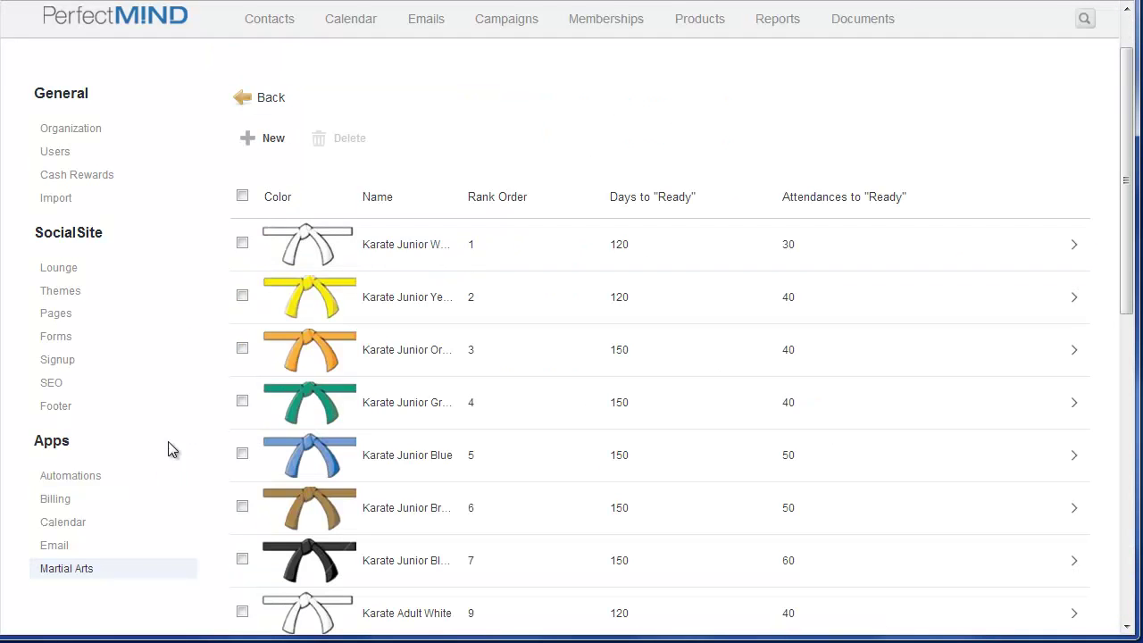
- Switch back to the Office settings site, reopen the Martial Arts ranks list and review the program name of each rank
click(82, 570)
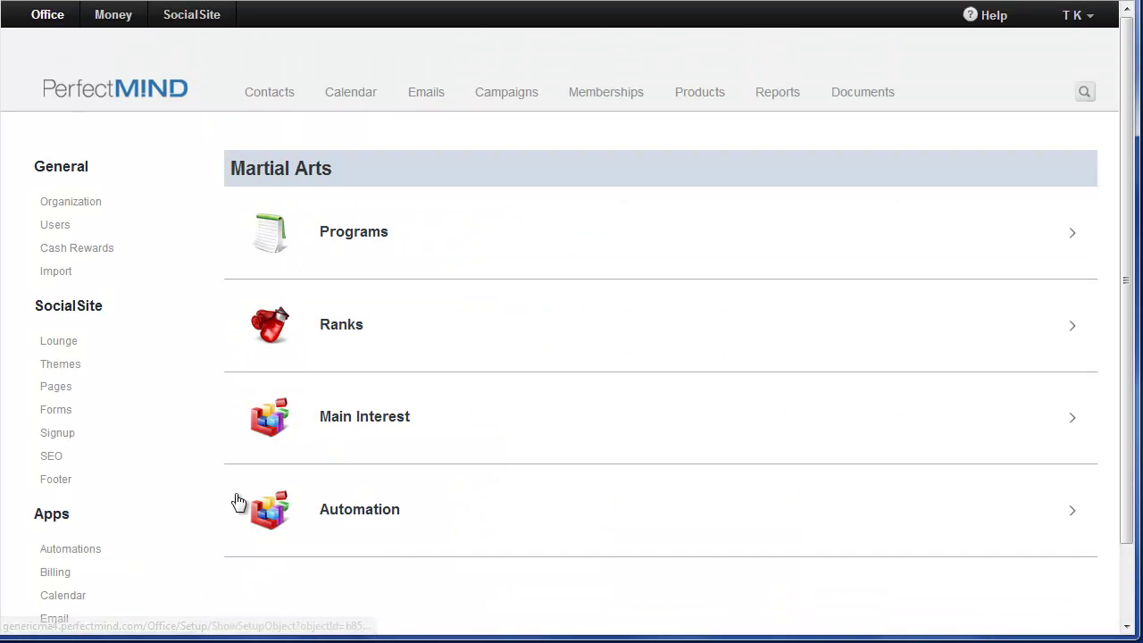
click(332, 329)
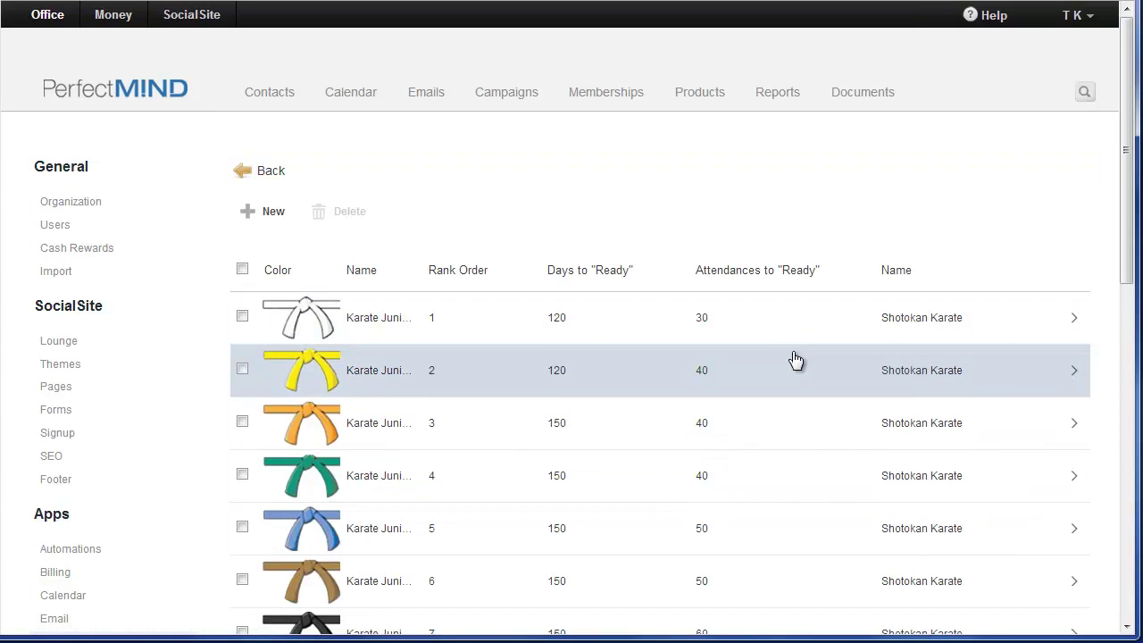
scroll(696, 375, down, 1)
scroll(528, 315, down, 8)
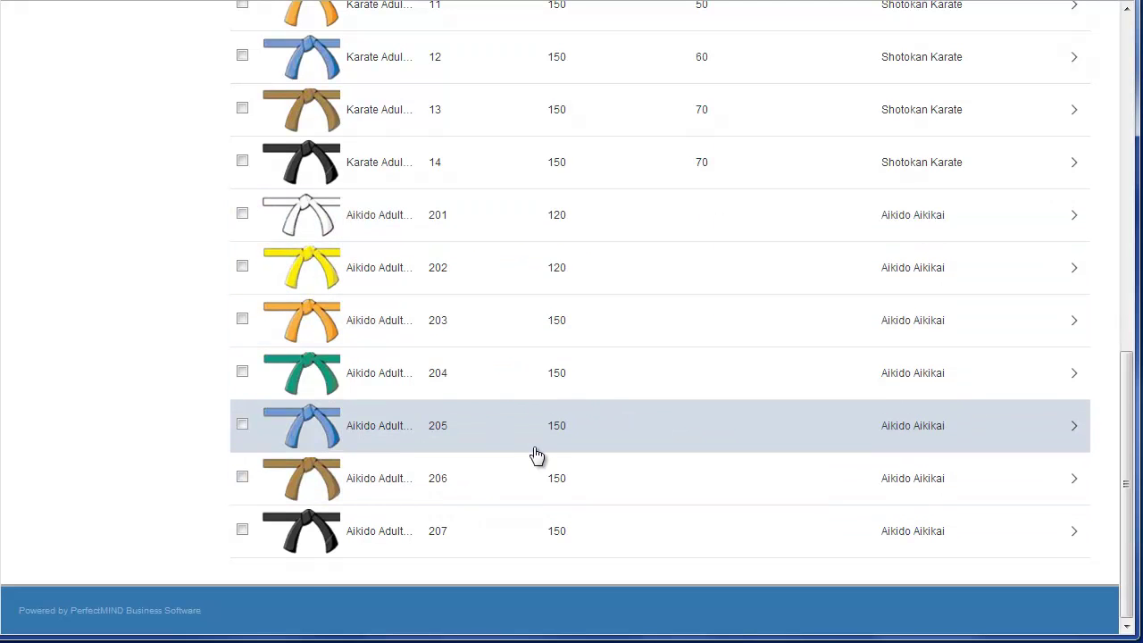
scroll(554, 464, up, 4)
scroll(536, 313, up, 4)
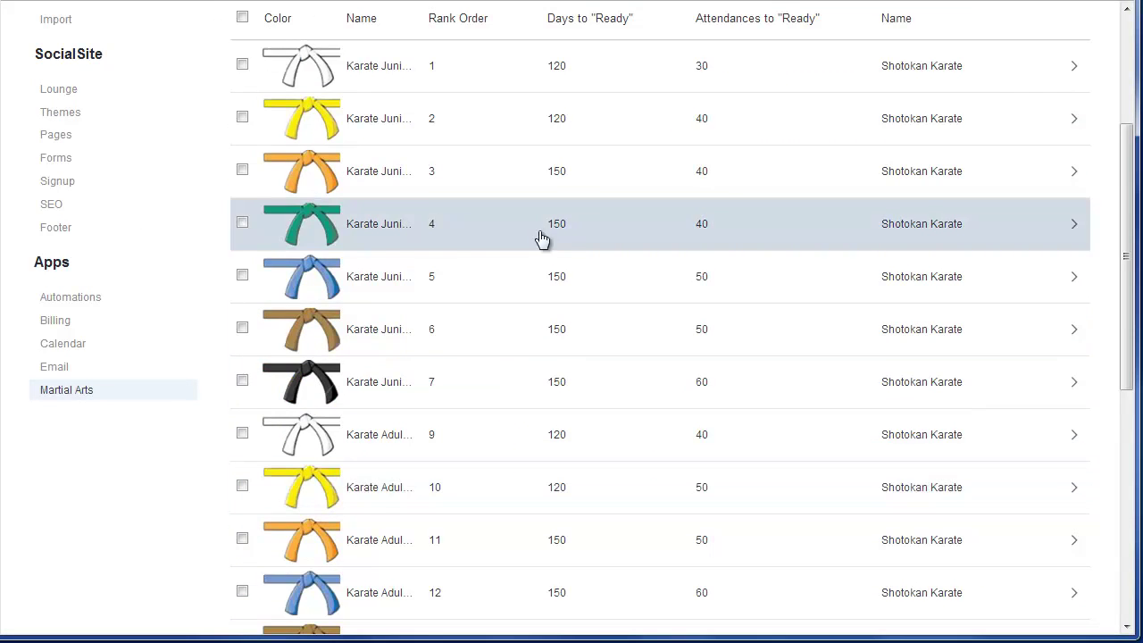
- Review the program names of the remaining Karate and Aikido ranks and return to the Martial Arts settings overview
scroll(482, 357, down, 2)
scroll(494, 382, down, 4)
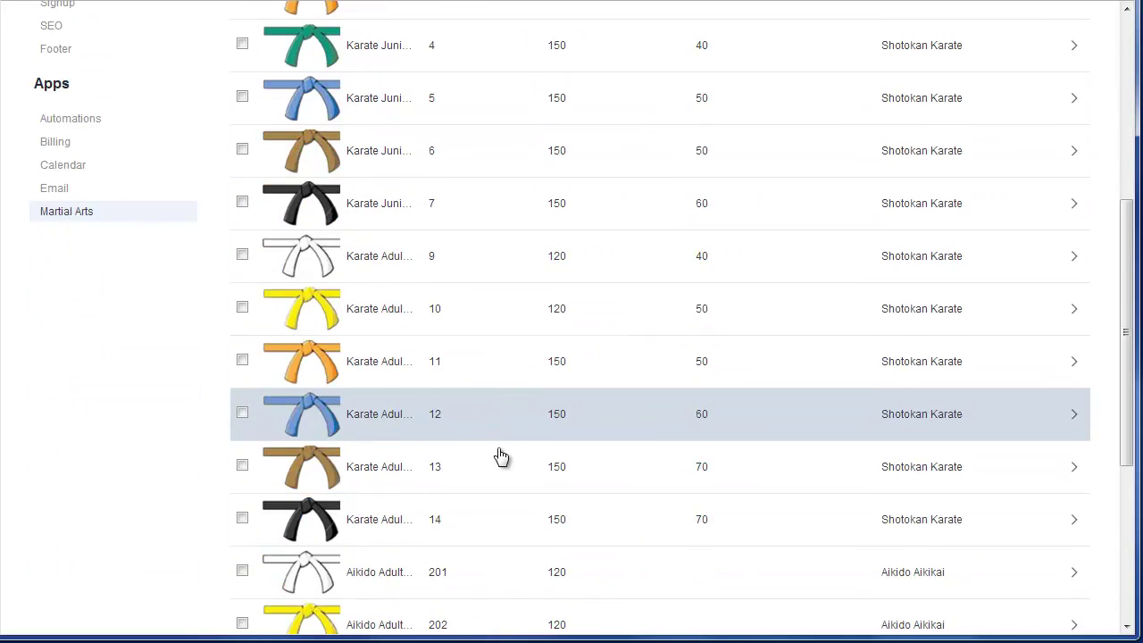
scroll(470, 339, up, 7)
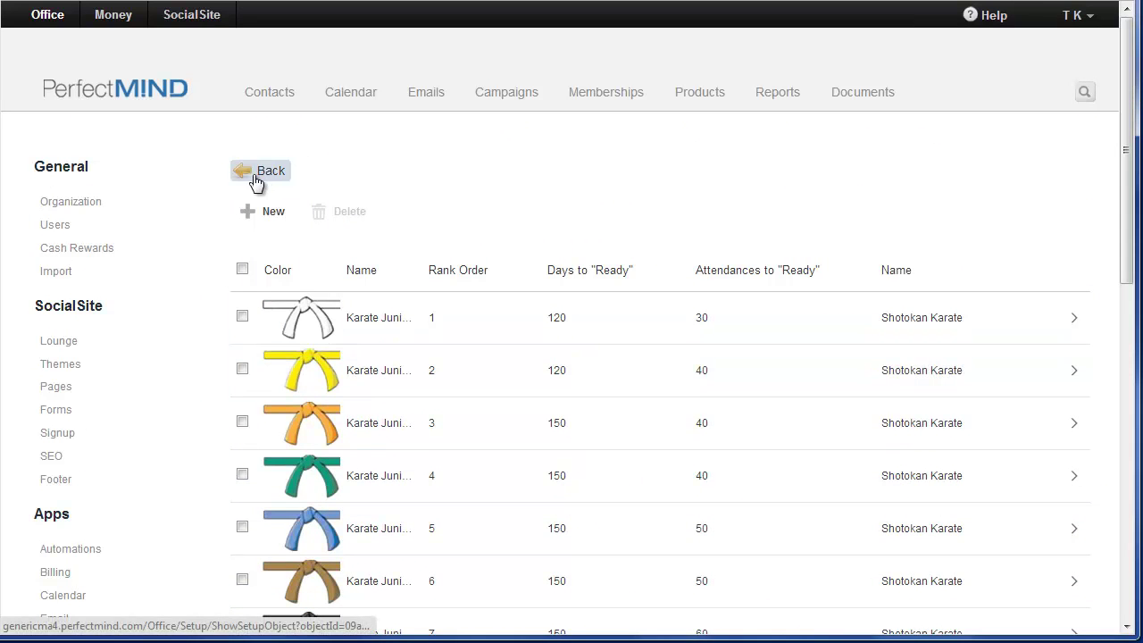
click(253, 179)
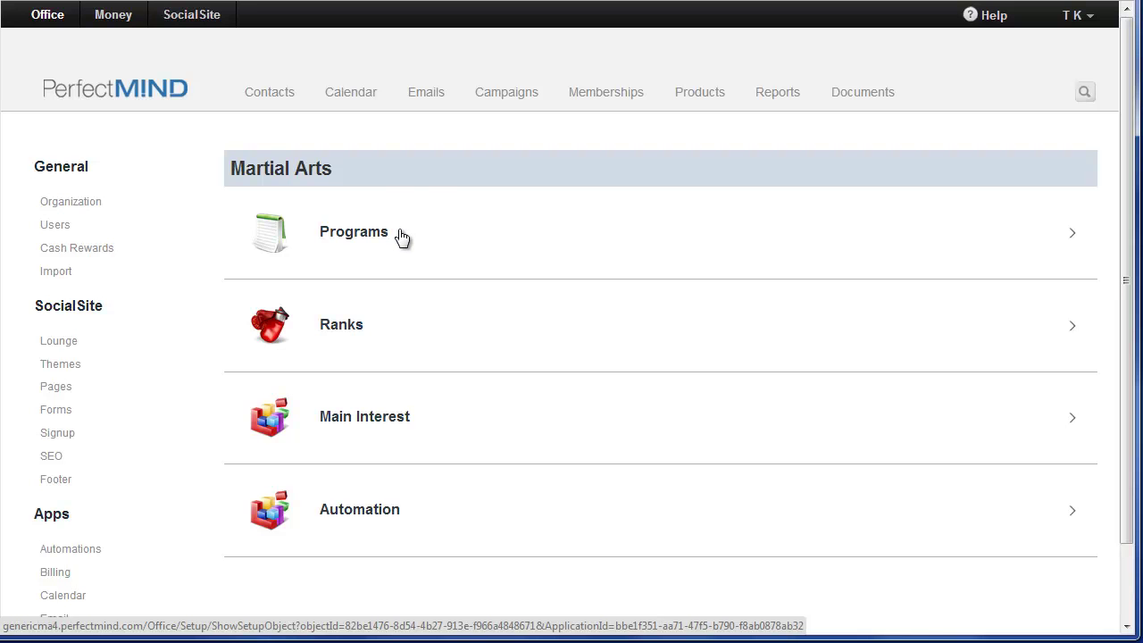
- Open the contact with the Limited membership, view its membership fields in edit mode and cancel the edit
click(268, 98)
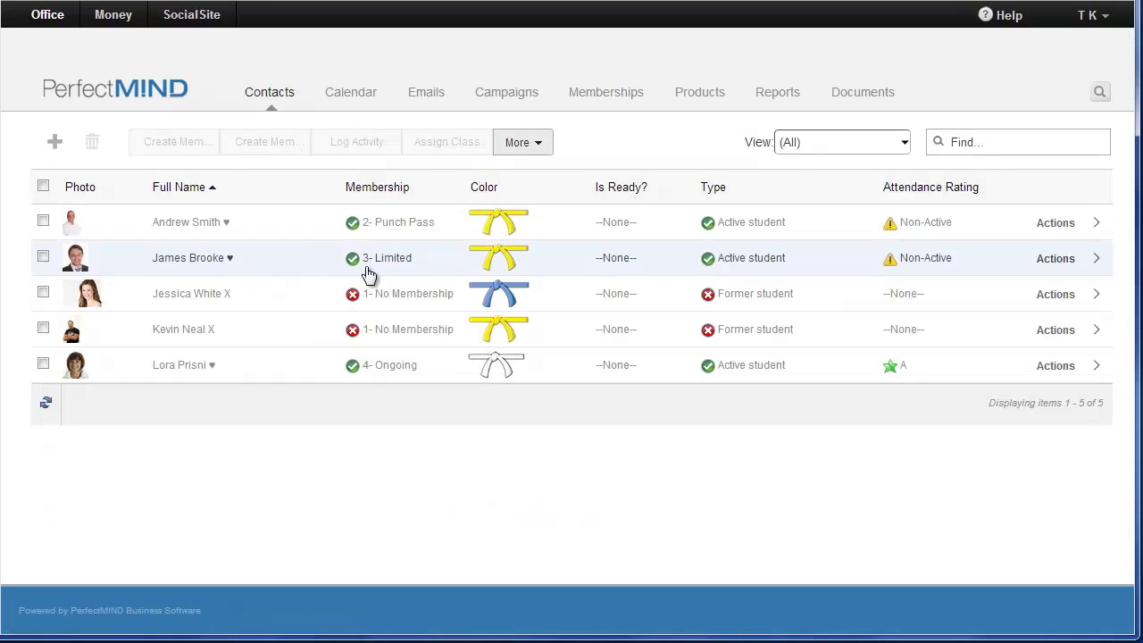
click(369, 260)
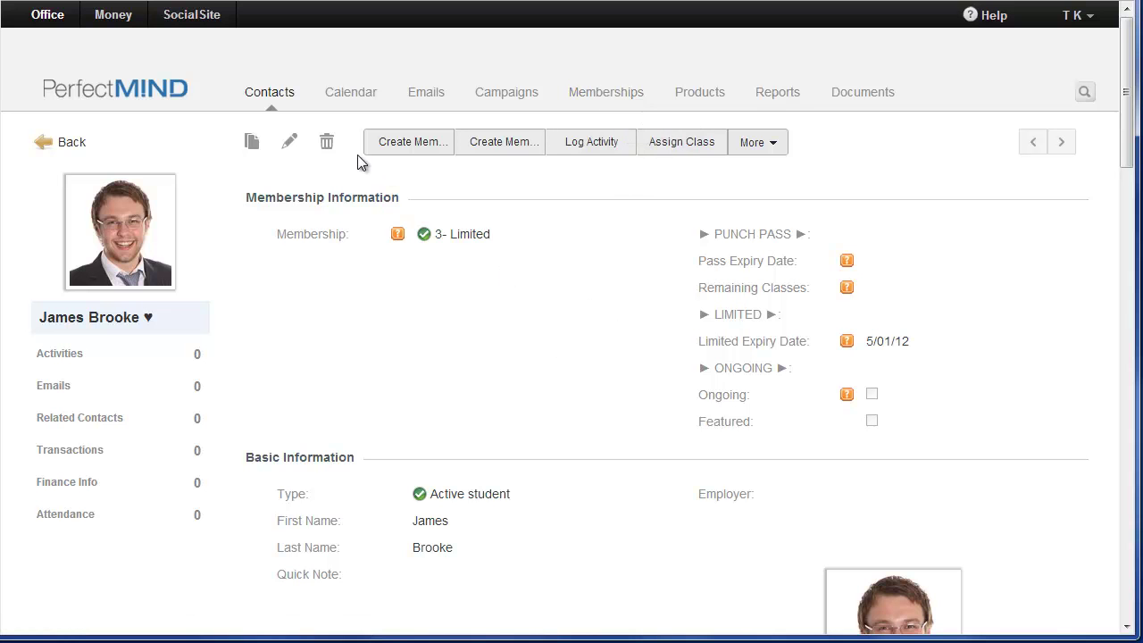
click(290, 146)
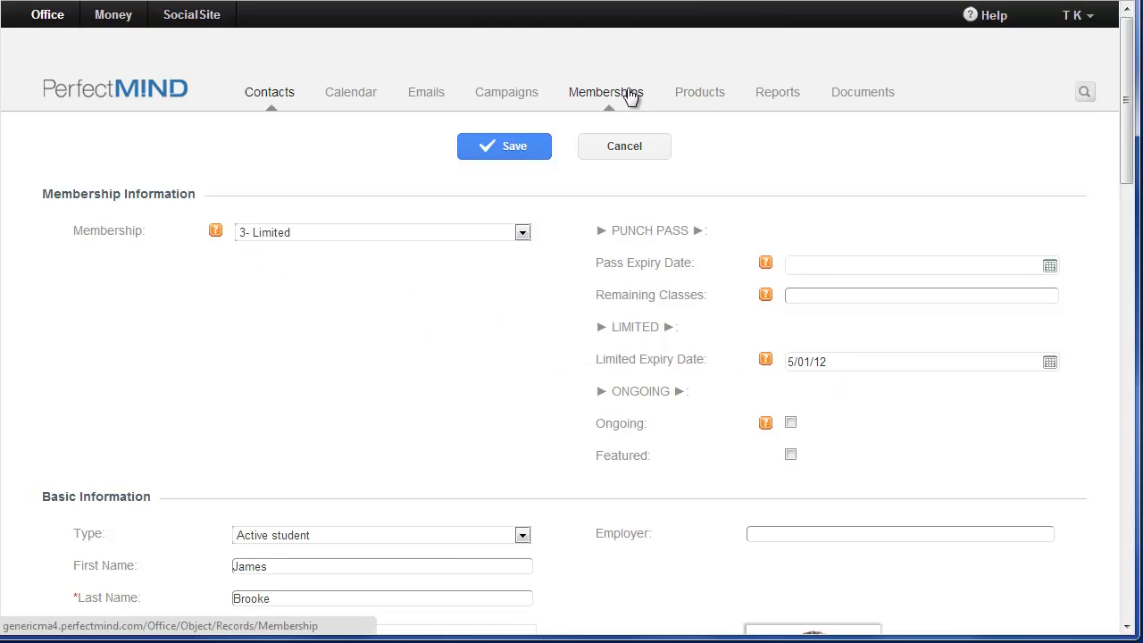
click(614, 152)
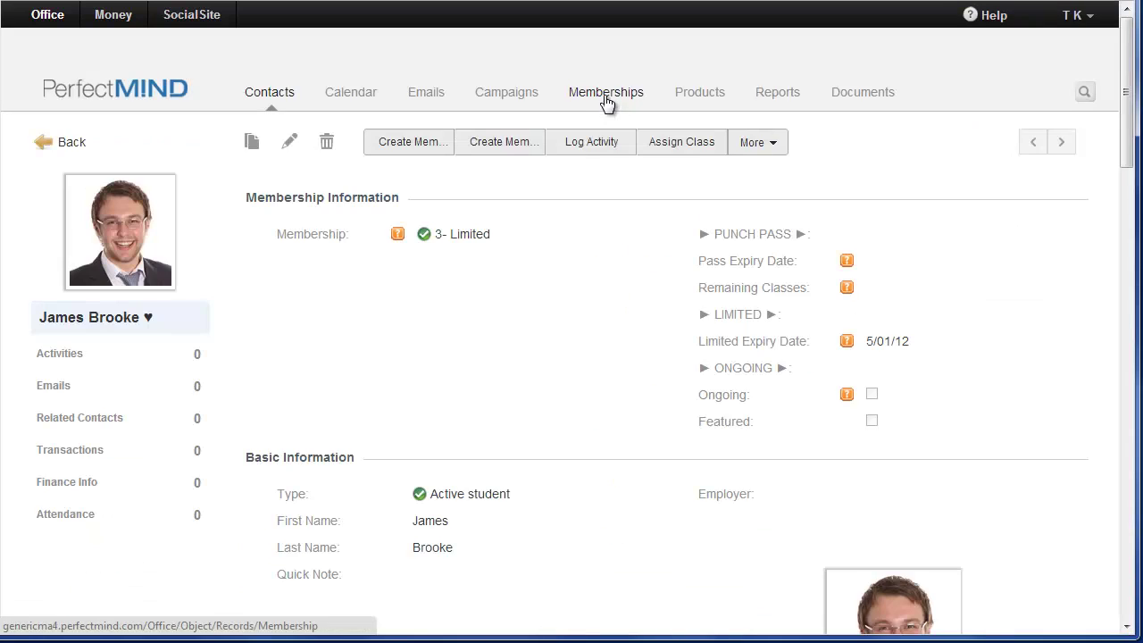
- Start a purchase of the 6-month Karate membership to view the payment form, and remove the membership from the cart
click(605, 97)
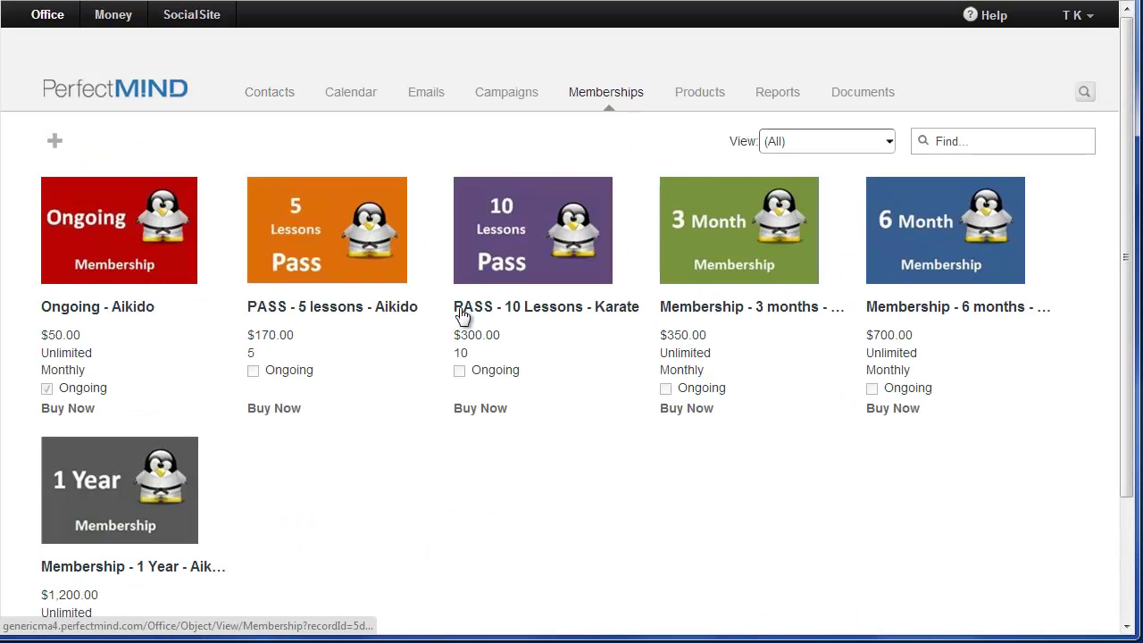
click(961, 274)
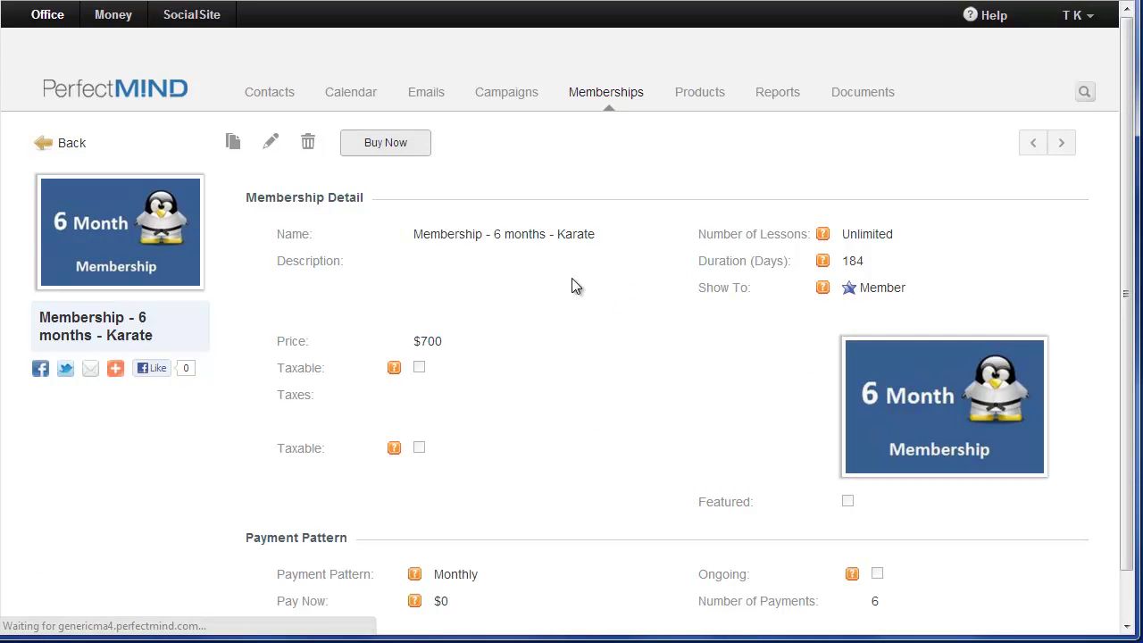
click(385, 144)
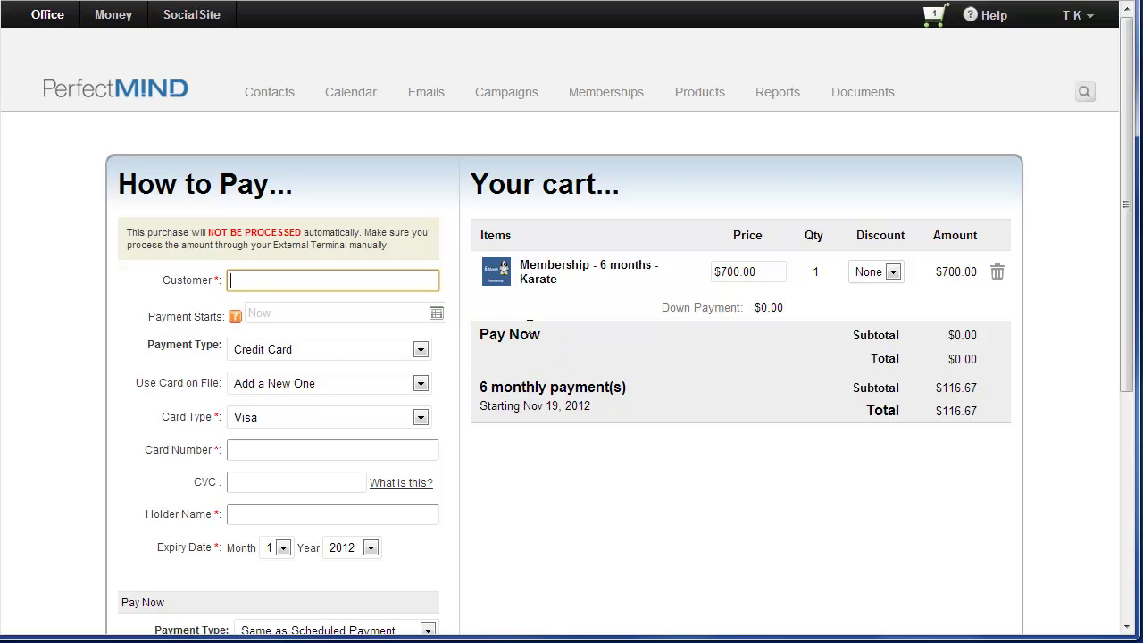
click(996, 275)
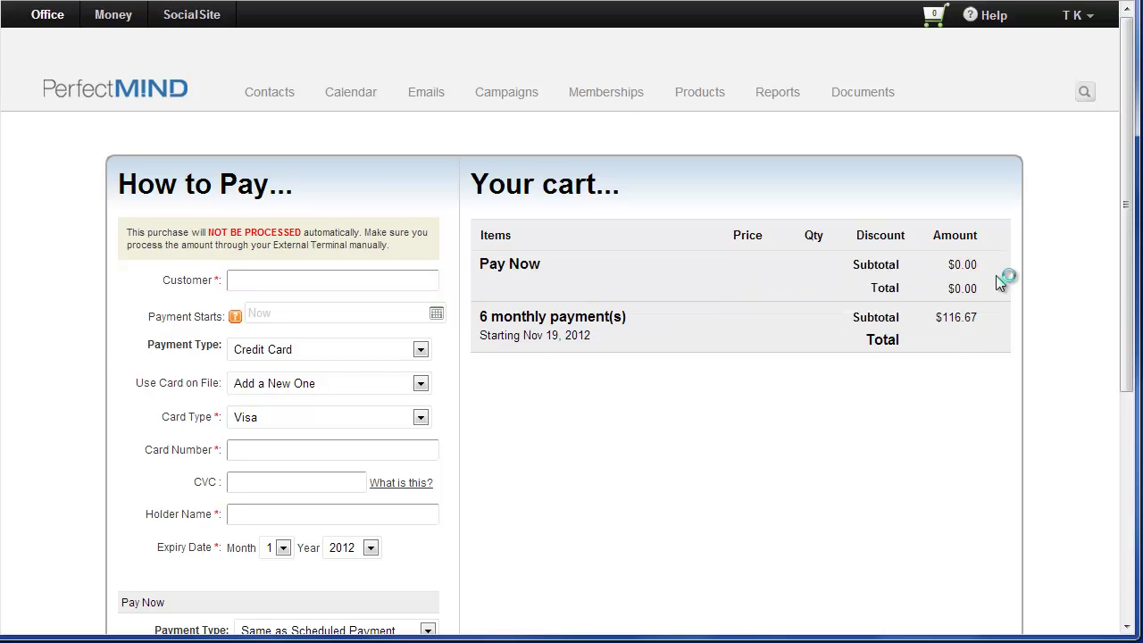
- Revisit the record of the contact with the Limited membership, view the Reports overview and return to the Contacts list
click(271, 94)
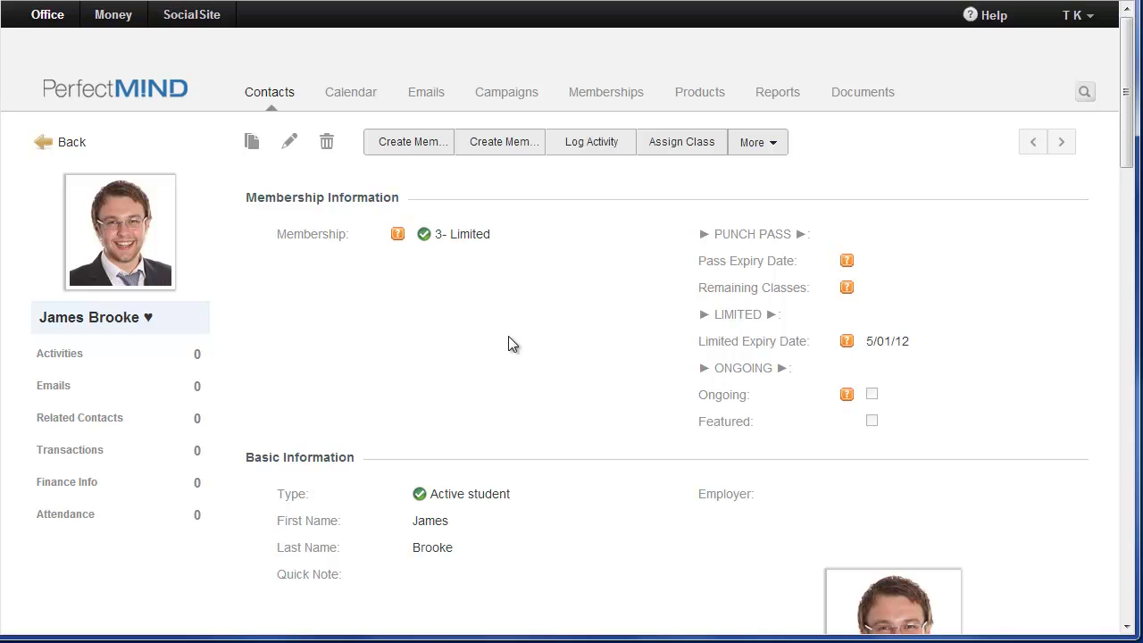
click(777, 94)
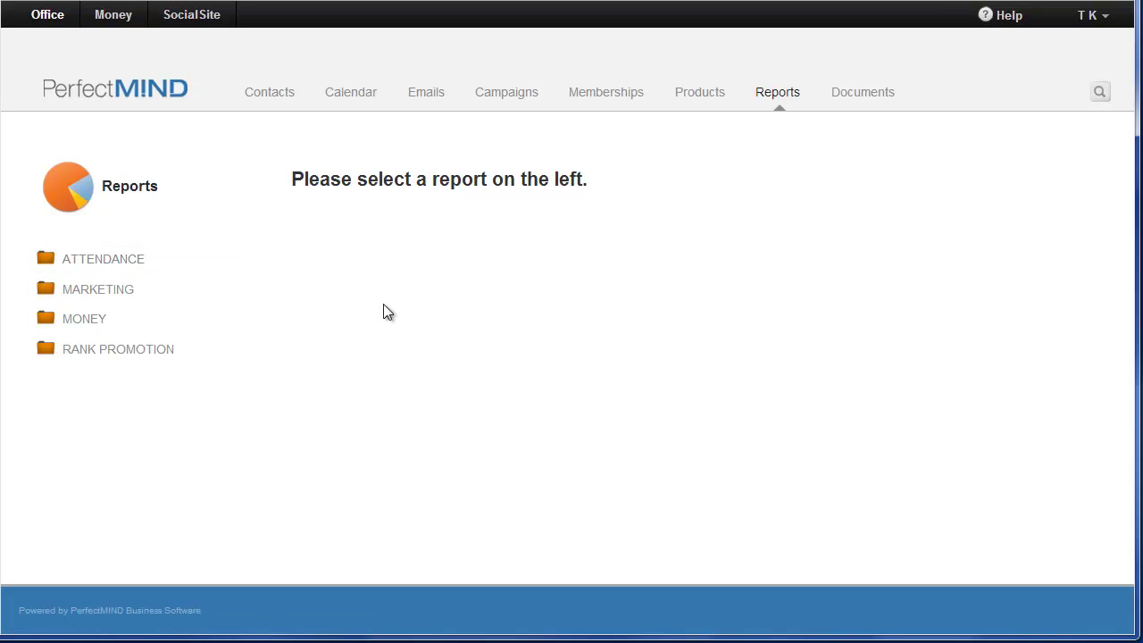
click(277, 100)
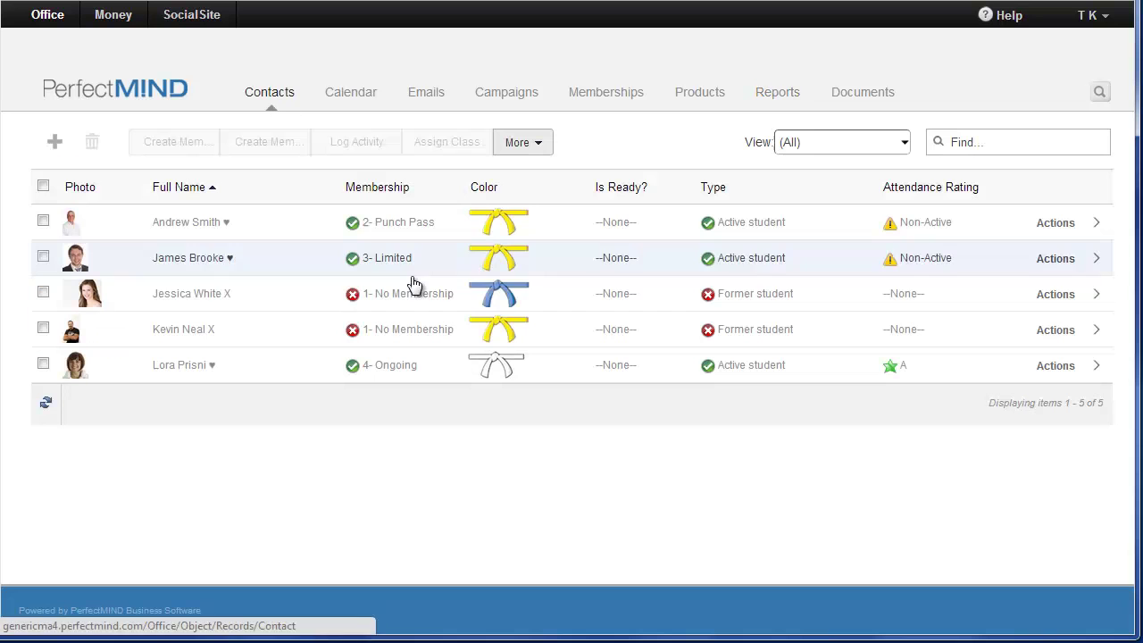